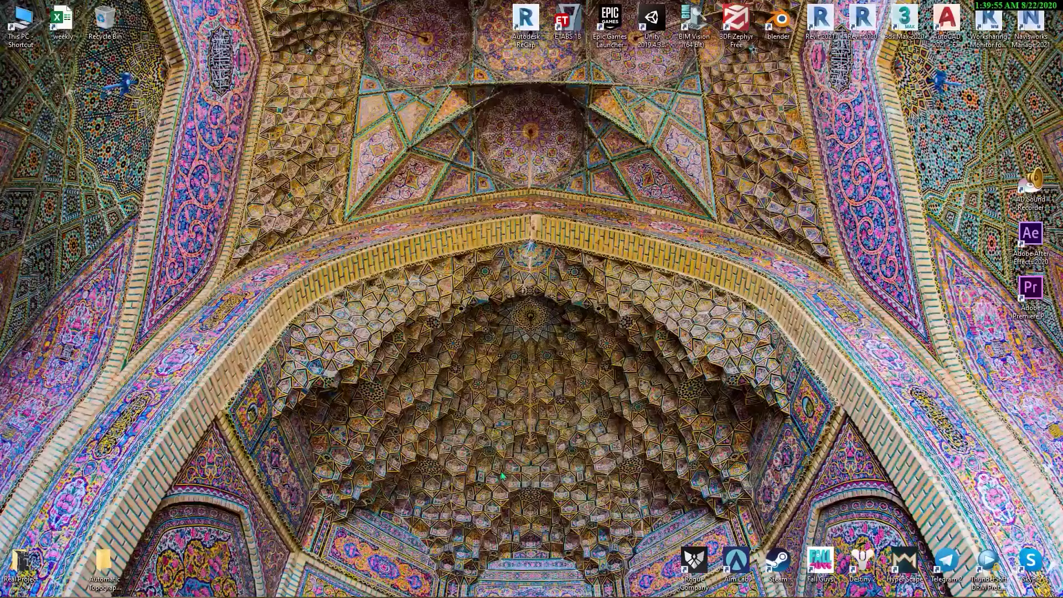
Step: Switch to the browser and open the CADMAPPER website from the Google search results
key("alt+Tab")
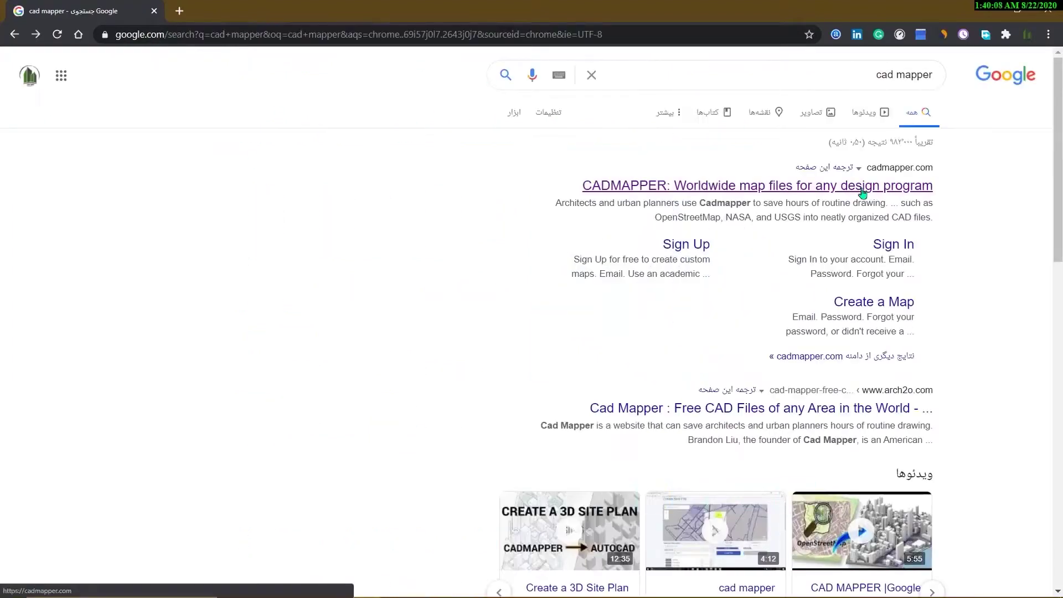
left_click(862, 186)
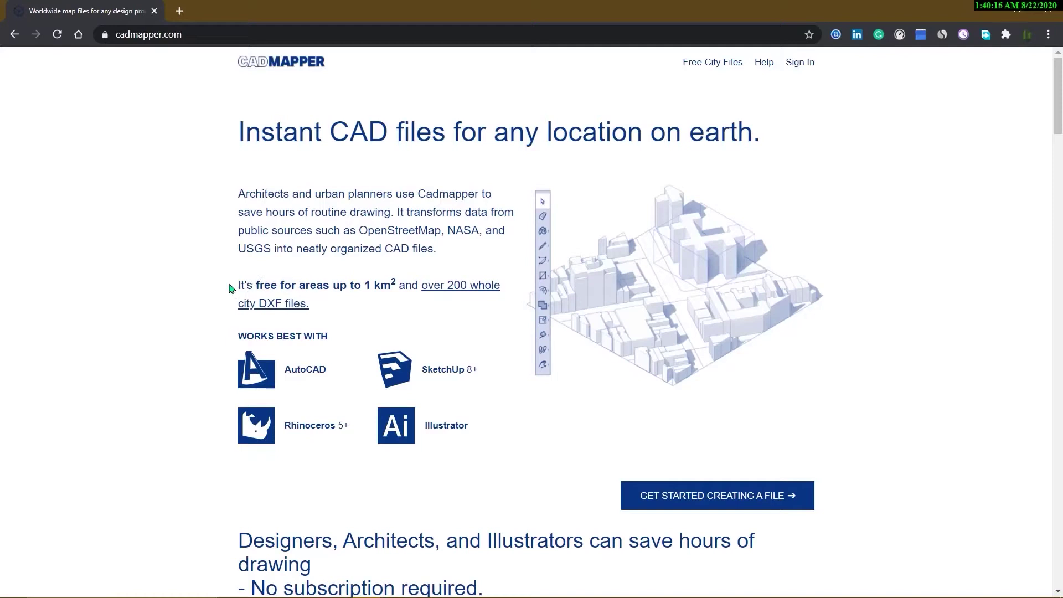
Step: Read the home page's statement about the area size that can be downloaded for free
left_click_drag(232, 276, 397, 287)
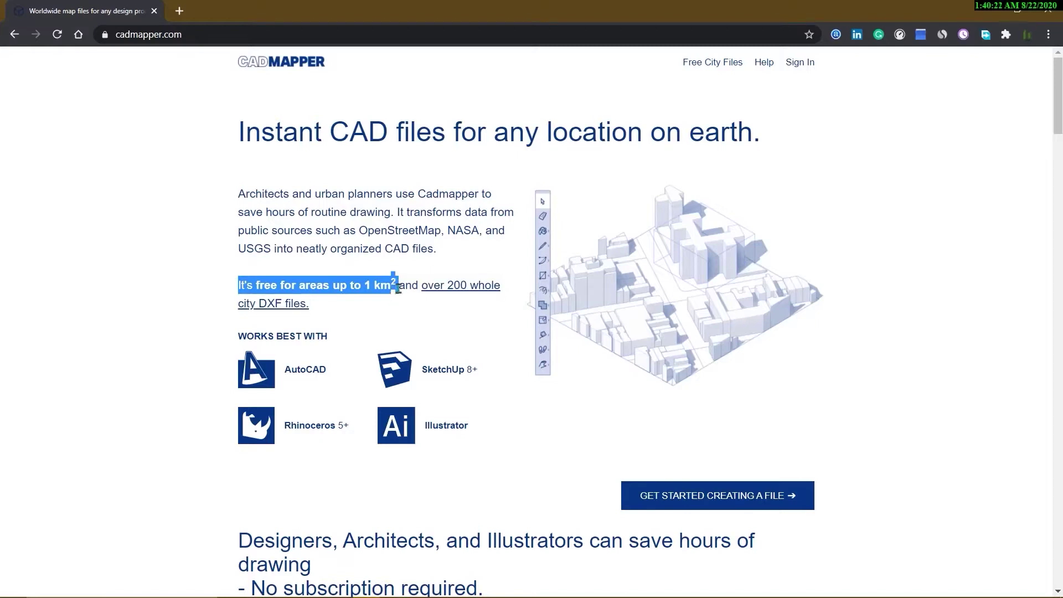
left_click(256, 280)
left_click_drag(210, 283, 296, 289)
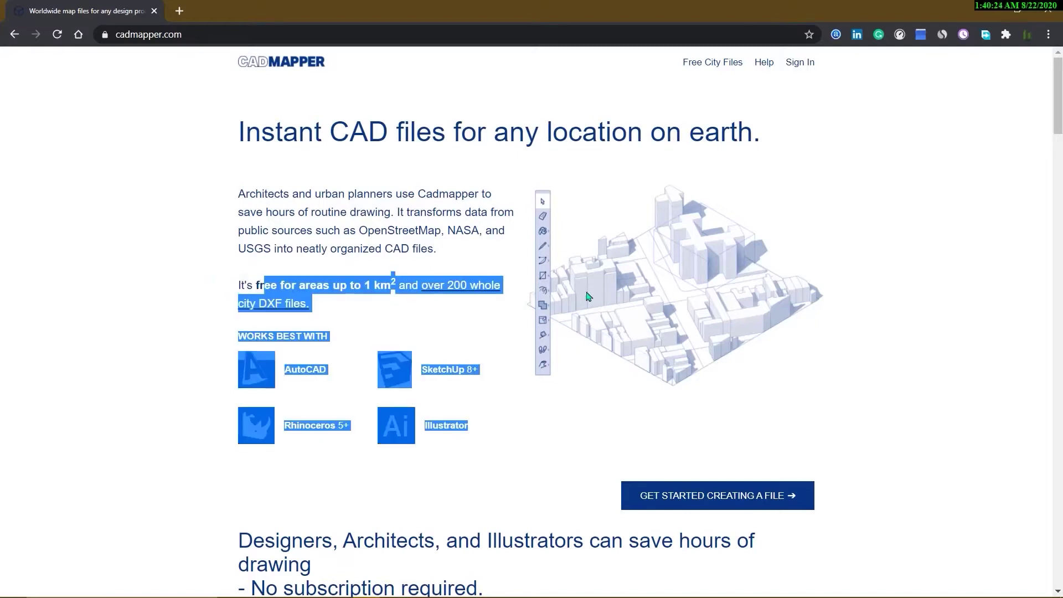
left_click(368, 280)
left_click_drag(194, 275, 307, 283)
left_click(221, 277)
left_click_drag(237, 285, 261, 282)
left_click(261, 282)
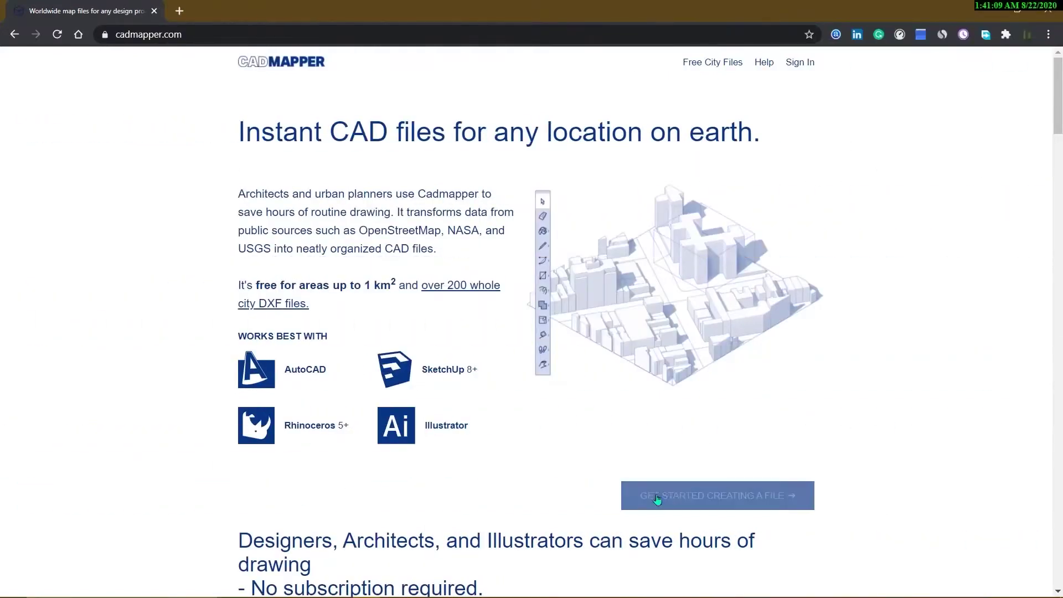
Step: Start creating a new map file and browse the map out to the United States
left_click(677, 495)
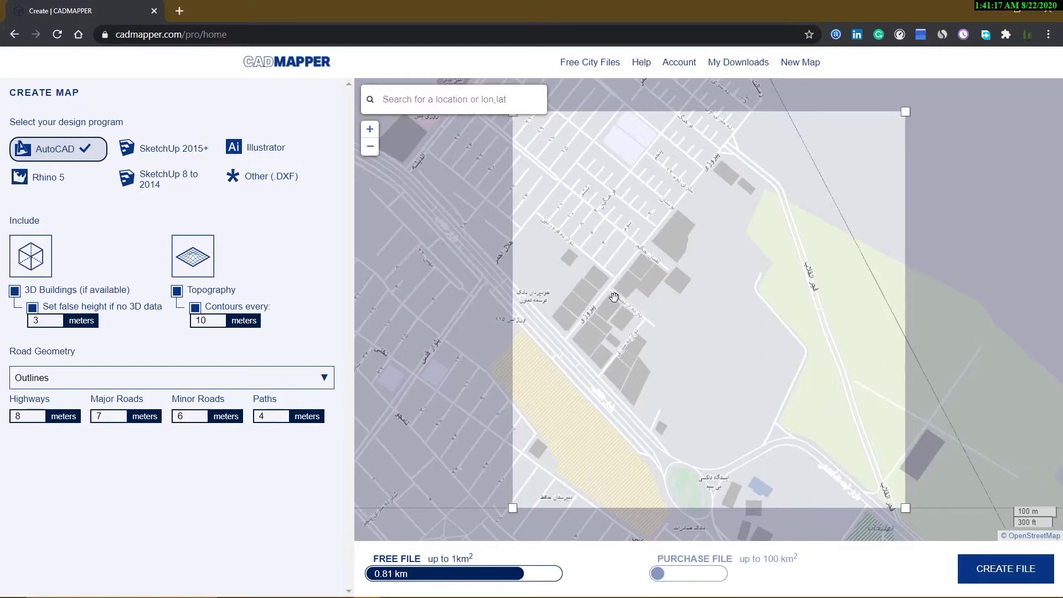
scroll(731, 321, "down", 7)
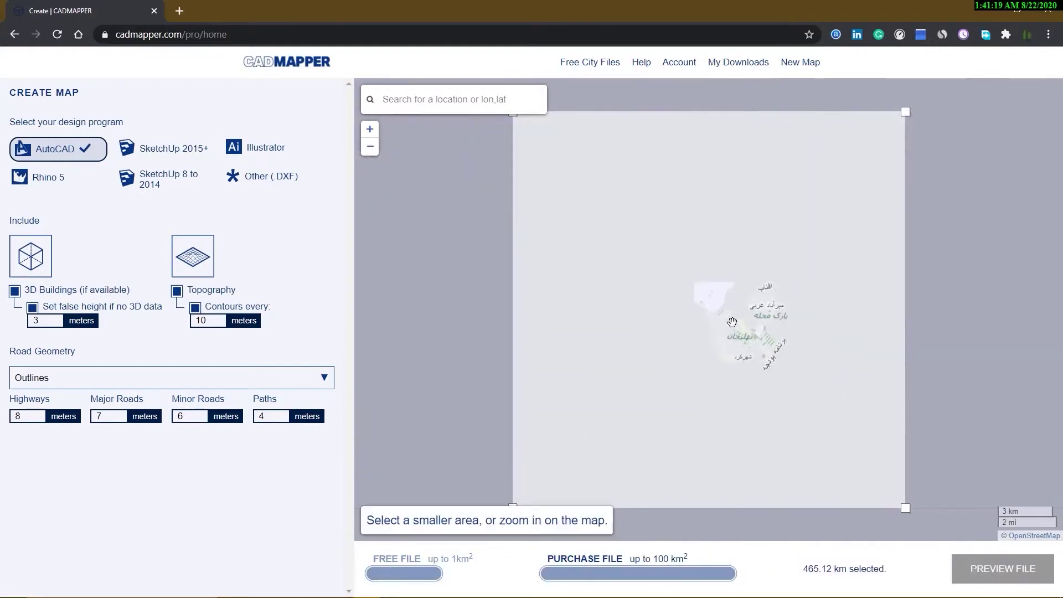
scroll(731, 319, "down", 5)
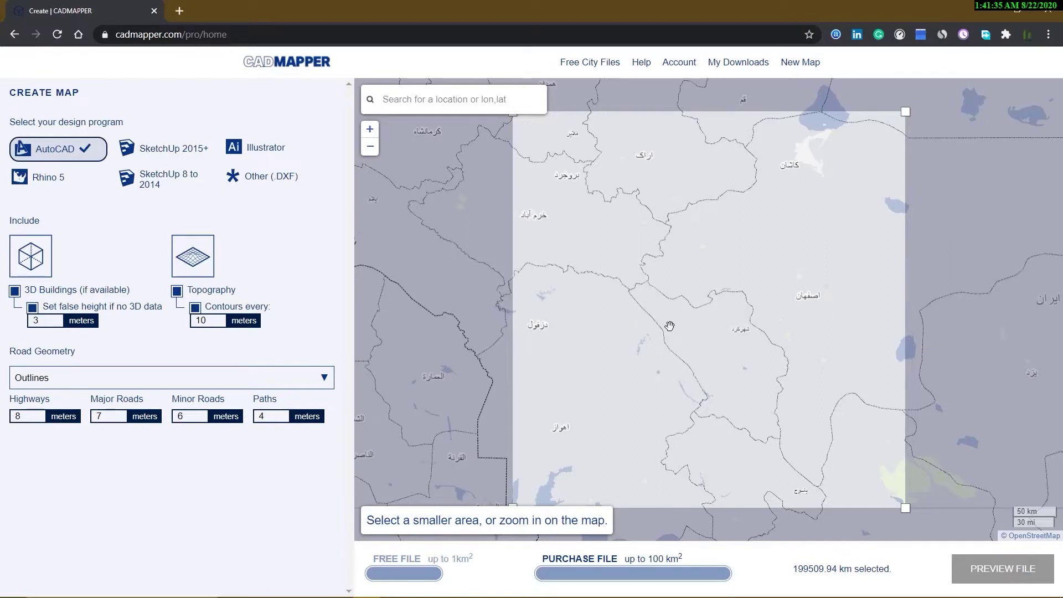
scroll(674, 381, "up", 2)
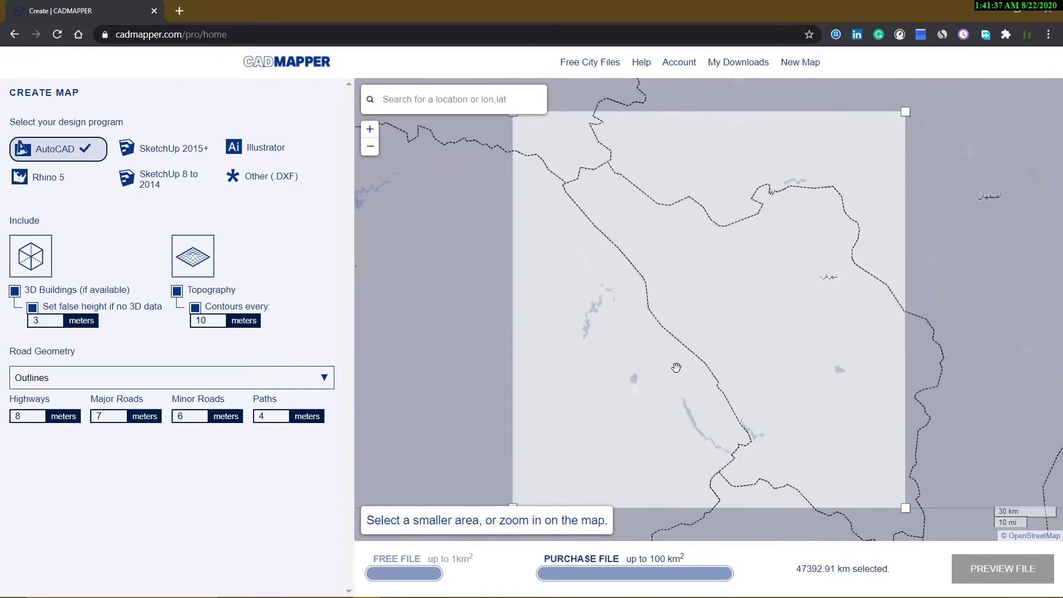
left_click_drag(856, 336, 592, 361)
scroll(591, 358, "down", 2)
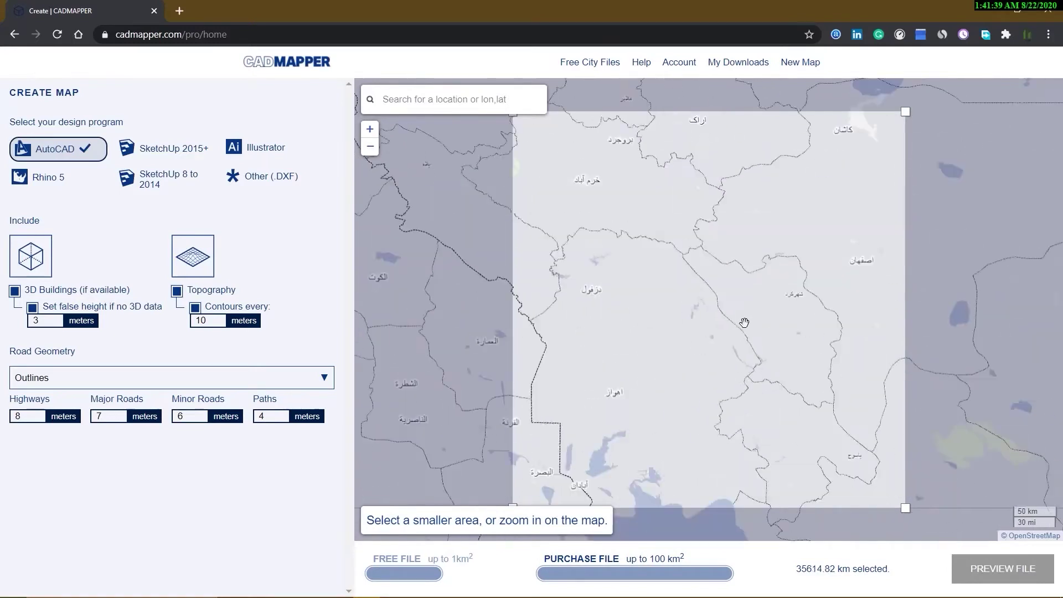
left_click_drag(952, 329, 645, 348)
left_click_drag(742, 291, 678, 451)
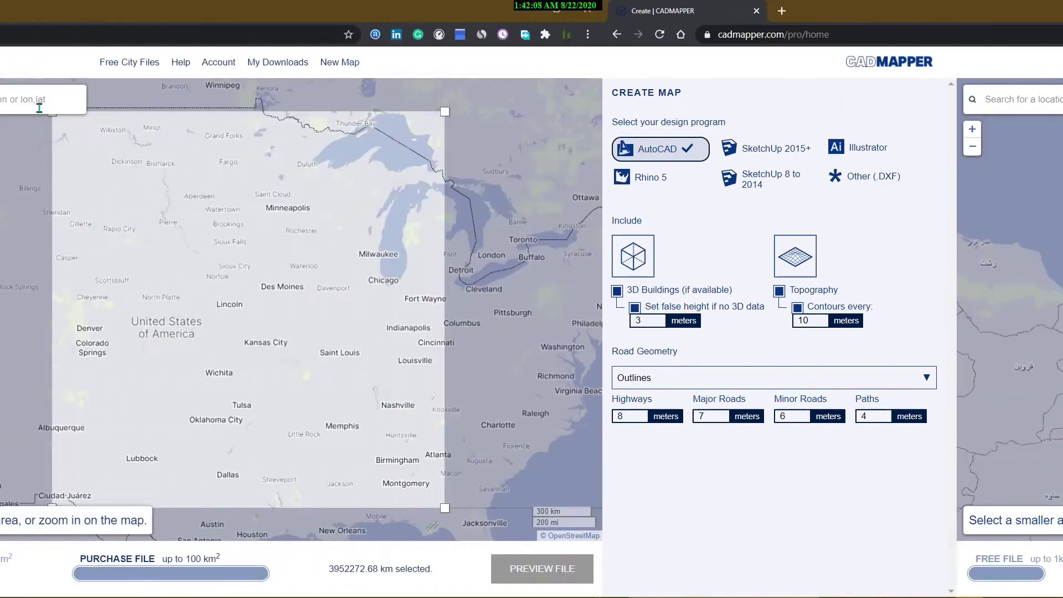
Step: Search for New York and move the map to New York, NY, USA
type("new")
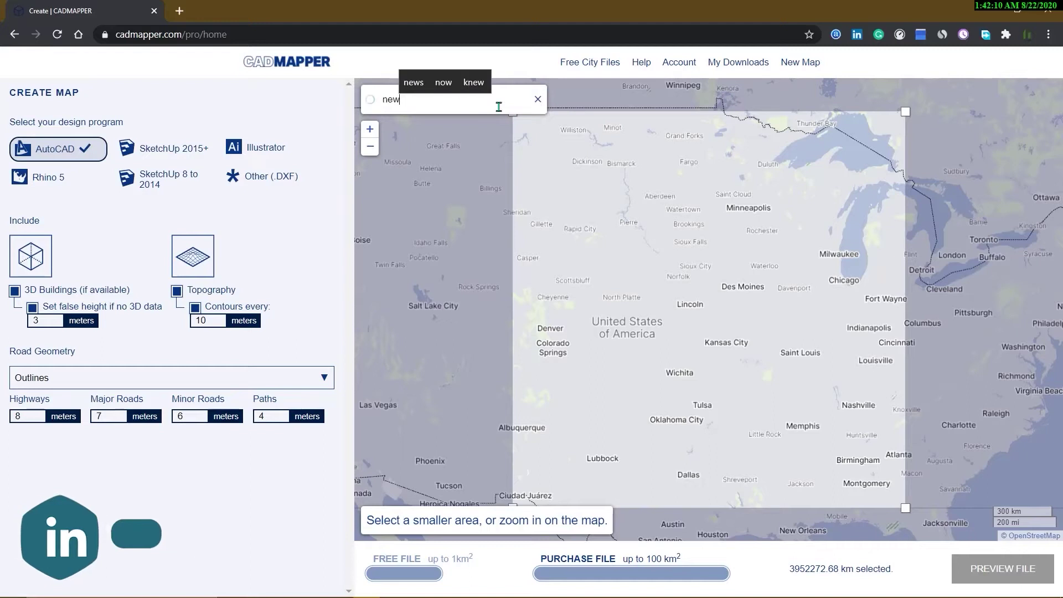
type(" yor")
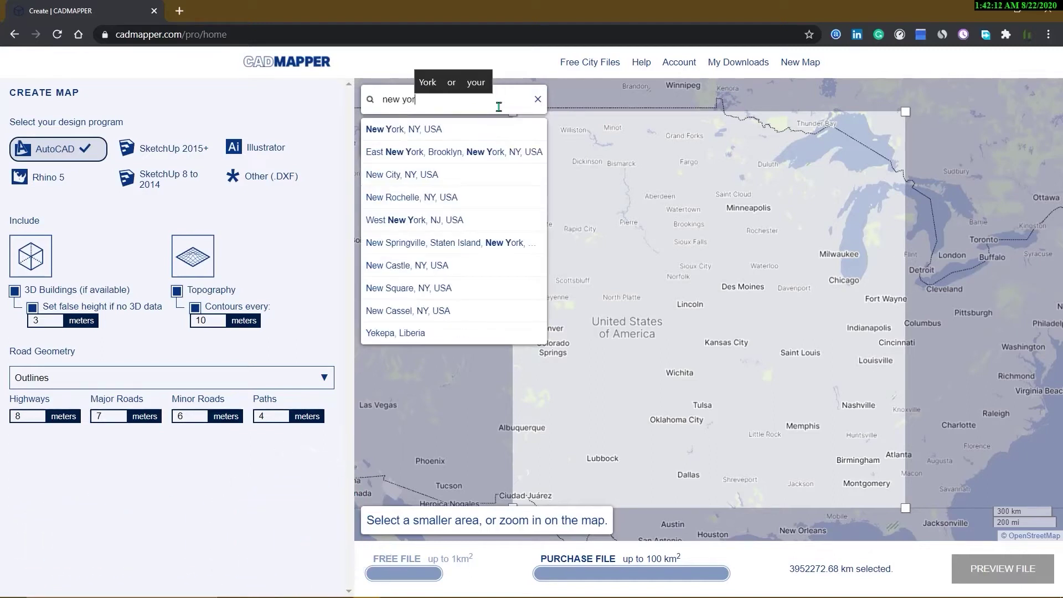
key("Down")
key("Return")
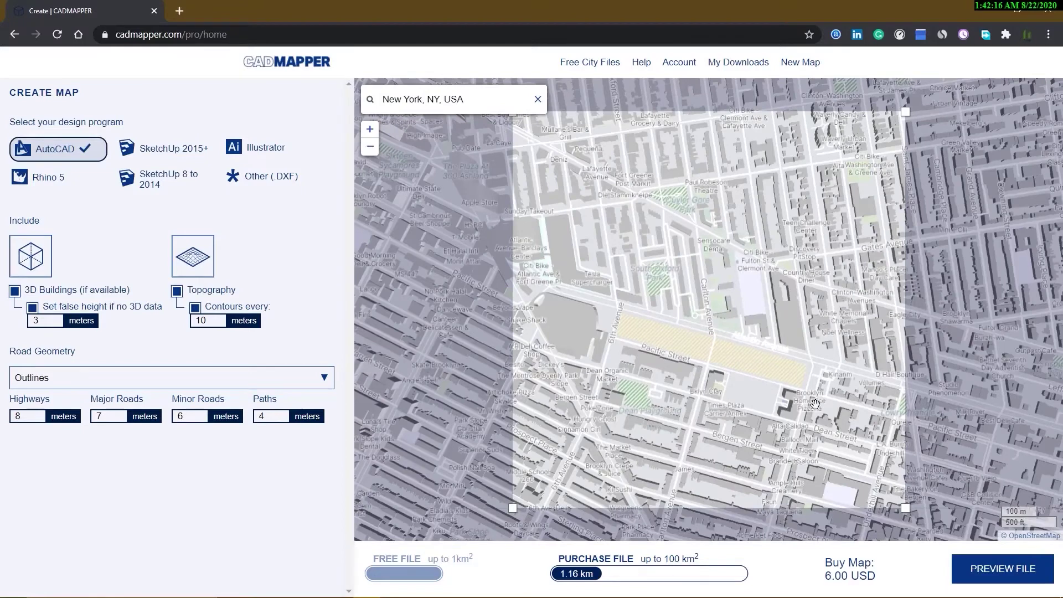
Step: Frame the New York blocks around Dinsmore Place and City Line Park with the selection area, covering about 0.87 km²
scroll(785, 348, "down", 2)
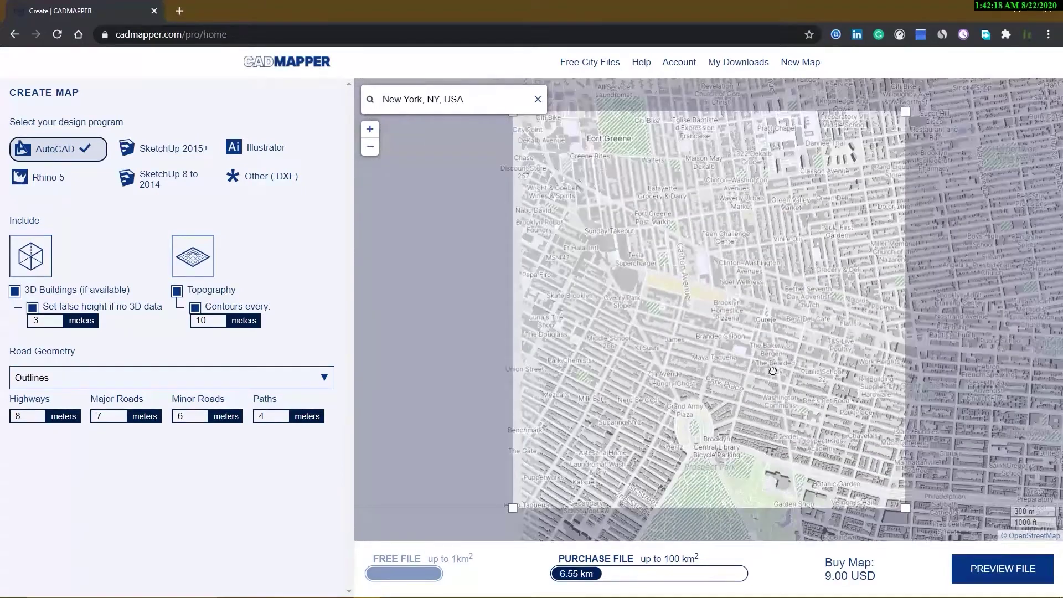
scroll(769, 347, "down", 2)
scroll(767, 347, "down", 2)
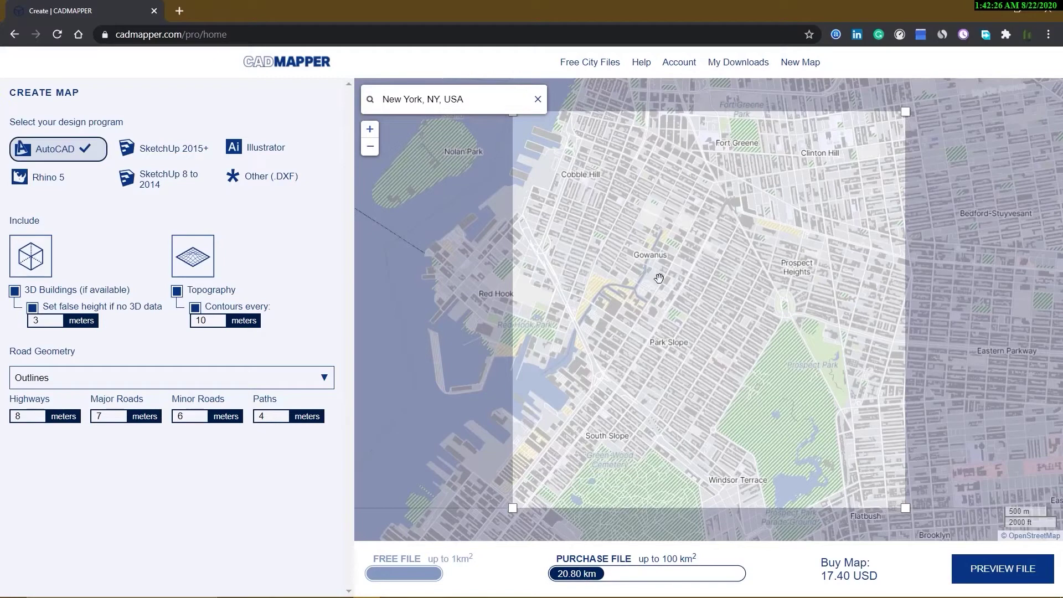
scroll(658, 278, "up", 1)
left_click_drag(657, 278, 693, 373)
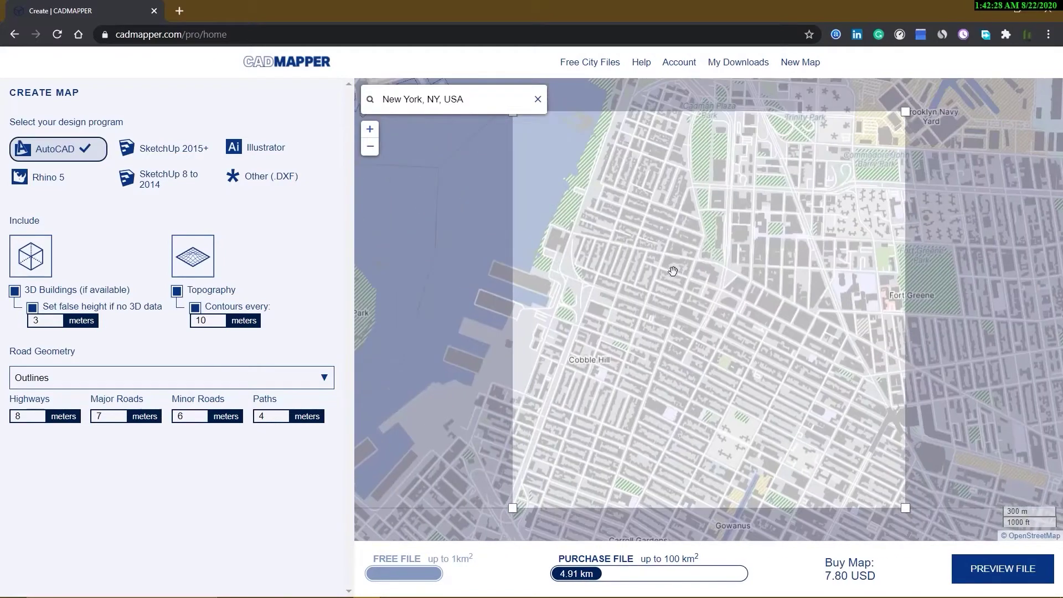
scroll(672, 270, "down", 1)
mouse_move(854, 201)
left_mouse_down()
mouse_move(715, 323)
mouse_move(673, 393)
mouse_move(702, 373)
left_mouse_up()
left_click_drag(553, 166, 700, 372)
mouse_move(658, 182)
left_mouse_down()
mouse_move(658, 323)
mouse_move(636, 310)
mouse_move(570, 310)
left_mouse_up()
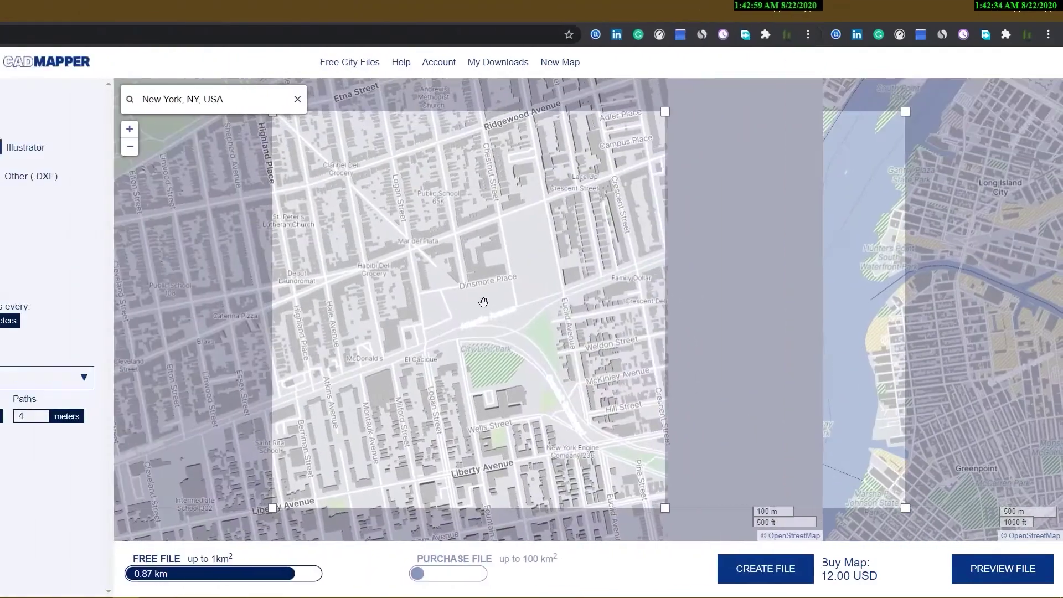
left_click_drag(712, 351, 712, 308)
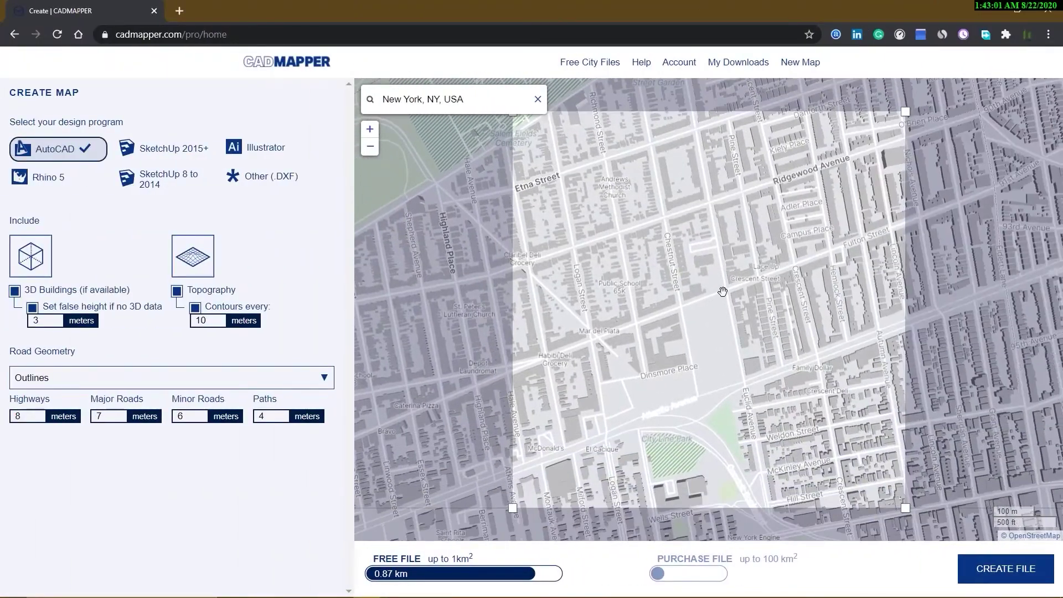
left_click_drag(766, 222, 754, 181)
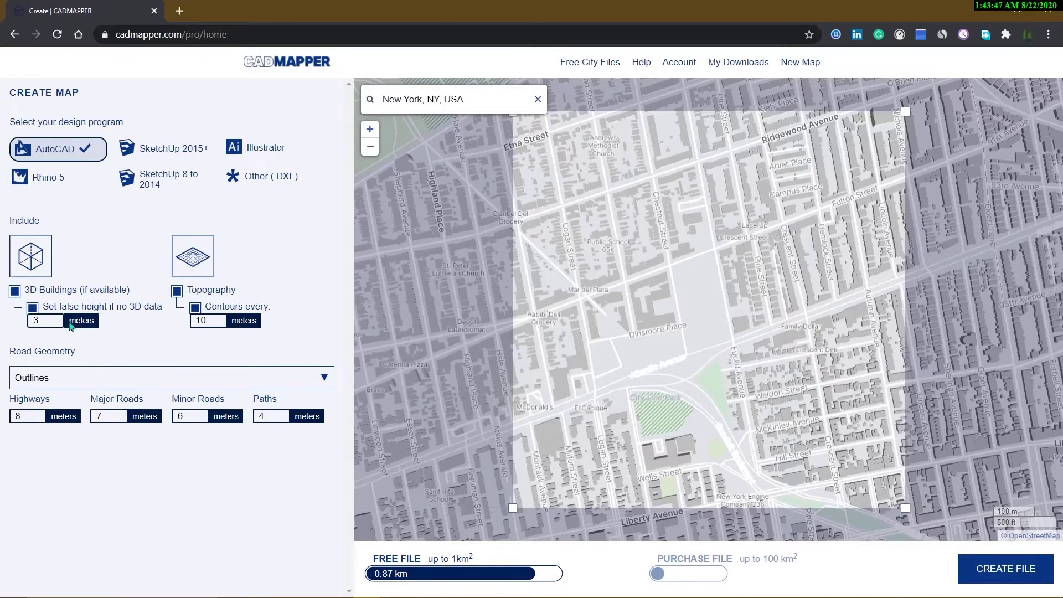
Step: Set false height to 9 meters, contours every 5 meters, road geometry Outlines and minor roads to 5 meters, and create the file
double_click(27, 321)
left_click(45, 377)
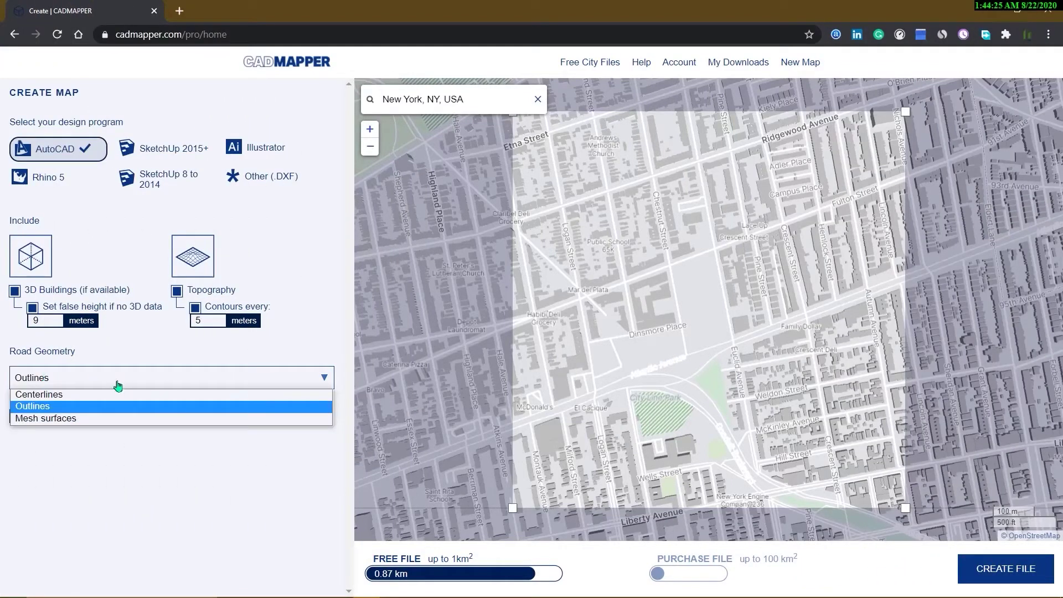
left_click(62, 409)
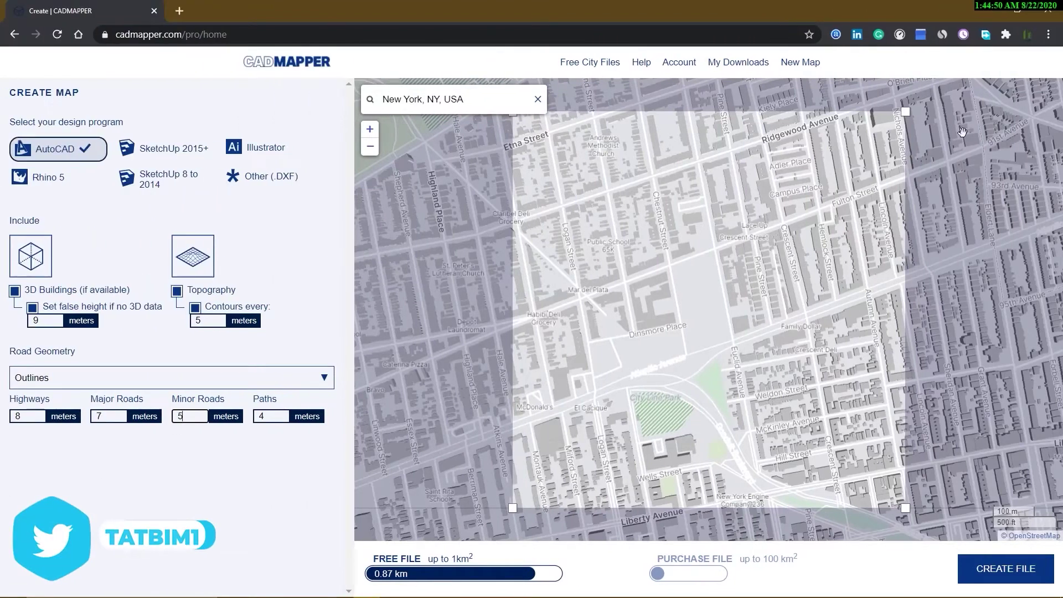
left_click(994, 578)
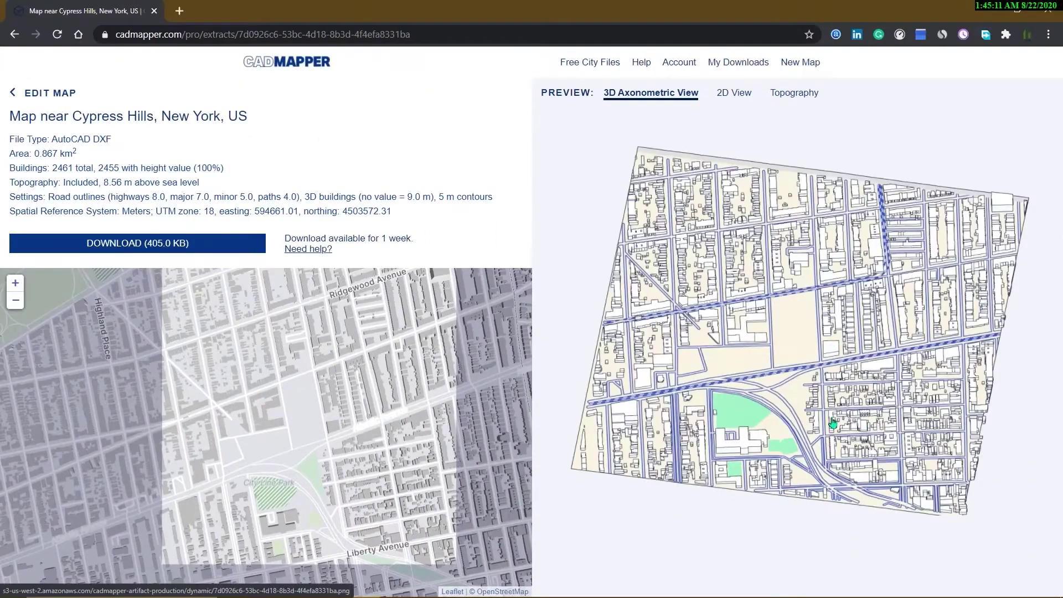
Step: Open the 3D axonometric preview image in a separate tab and download the generated map file
middle_click(833, 423)
scroll(224, 310, "up", 1)
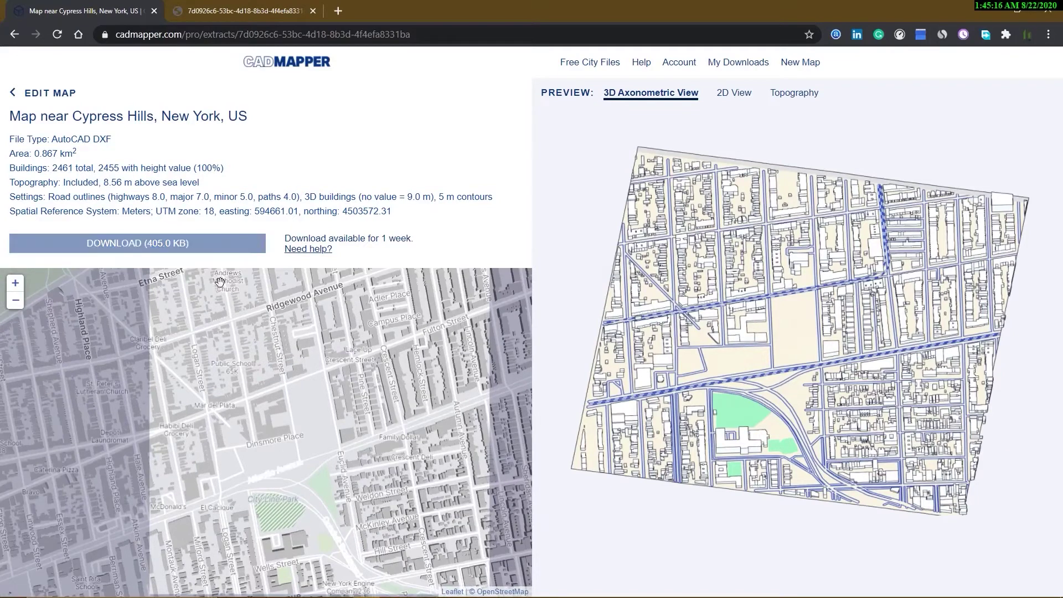
scroll(221, 360, "down", 2)
left_click(201, 254)
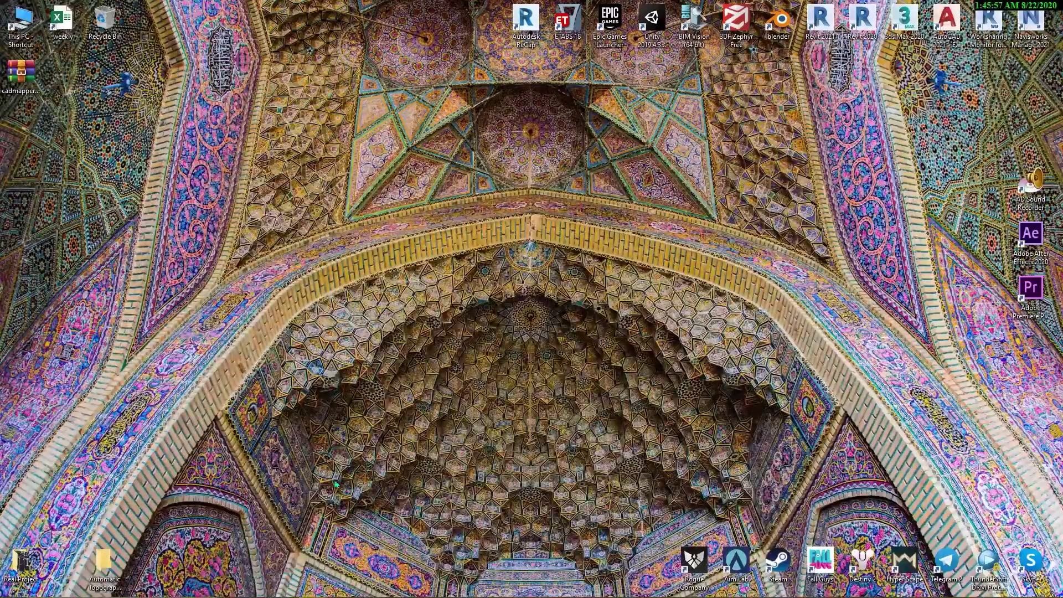
Step: Extract the downloaded archive on the desktop to a cadmapper-cypress-hills-new-york-us folder and delete the archive
right_click(21, 83)
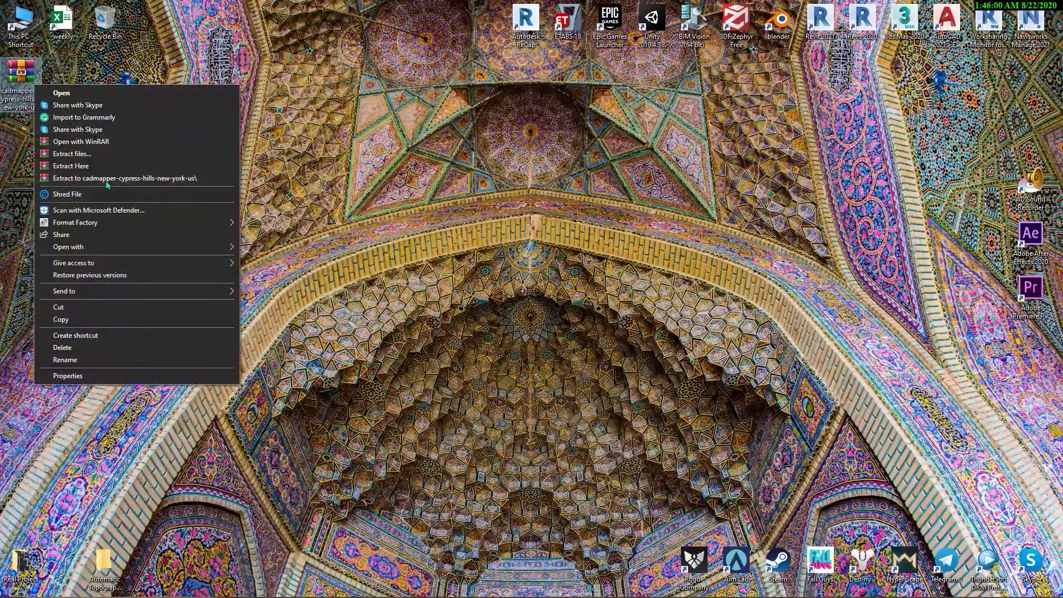
left_click(111, 178)
key("Delete")
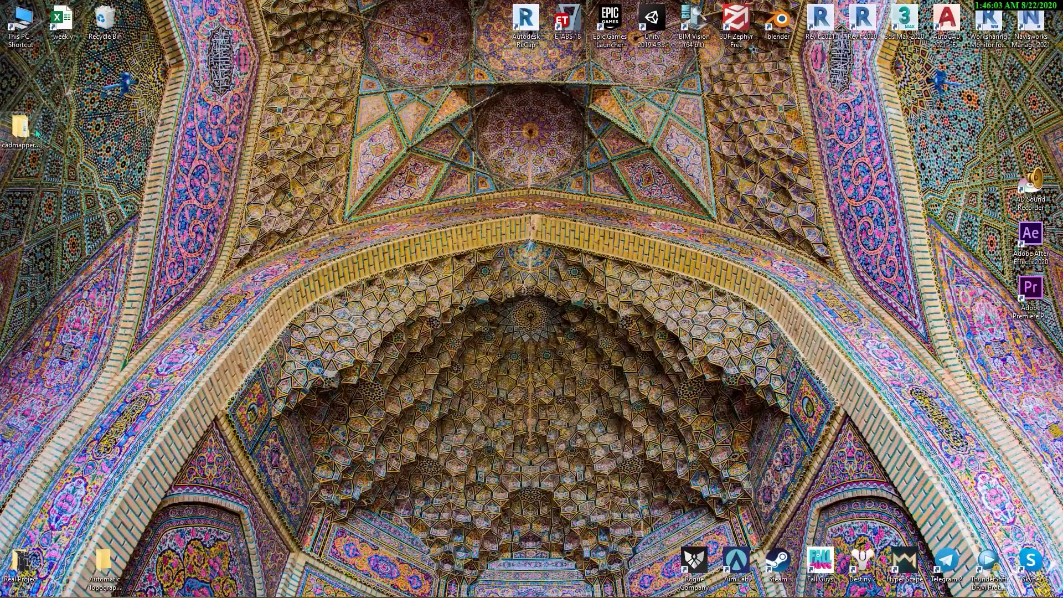
Step: Move the extracted folder into the Automatic Topography folder on the desktop and open it down to the DXF file
double_click(119, 583)
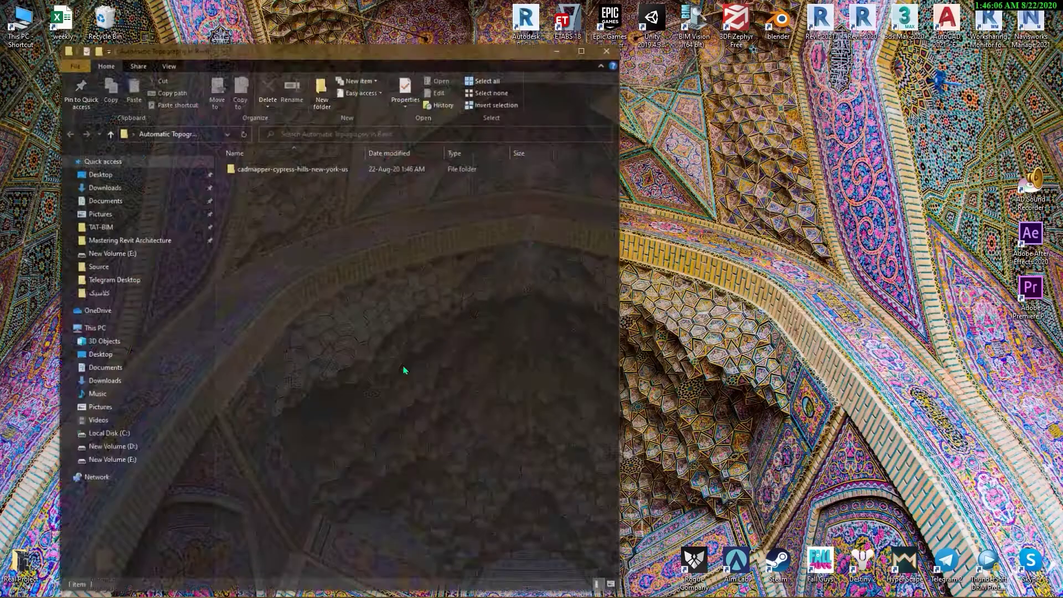
double_click(329, 171)
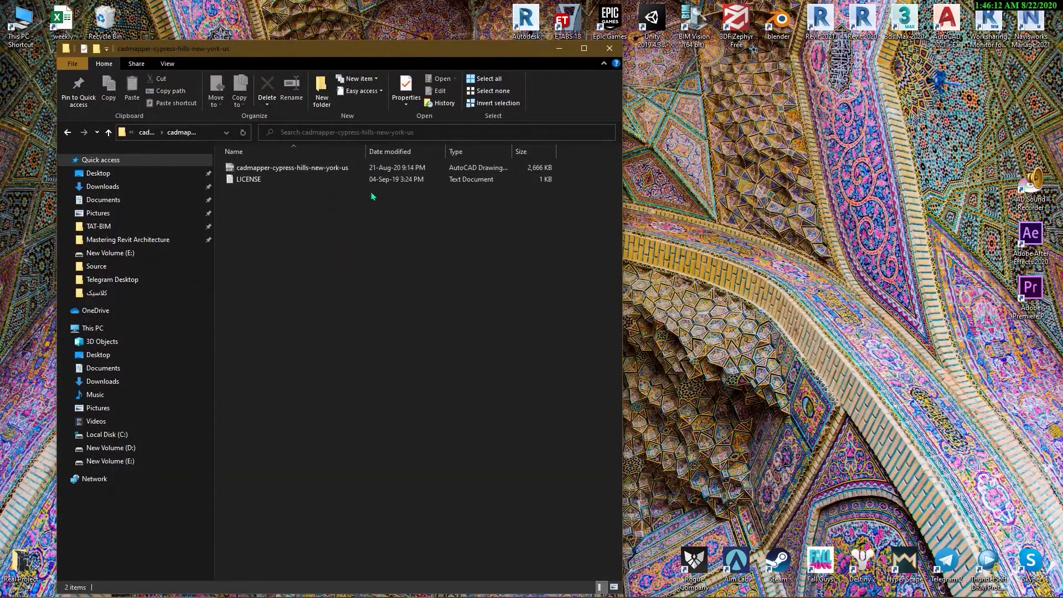
left_click(298, 167)
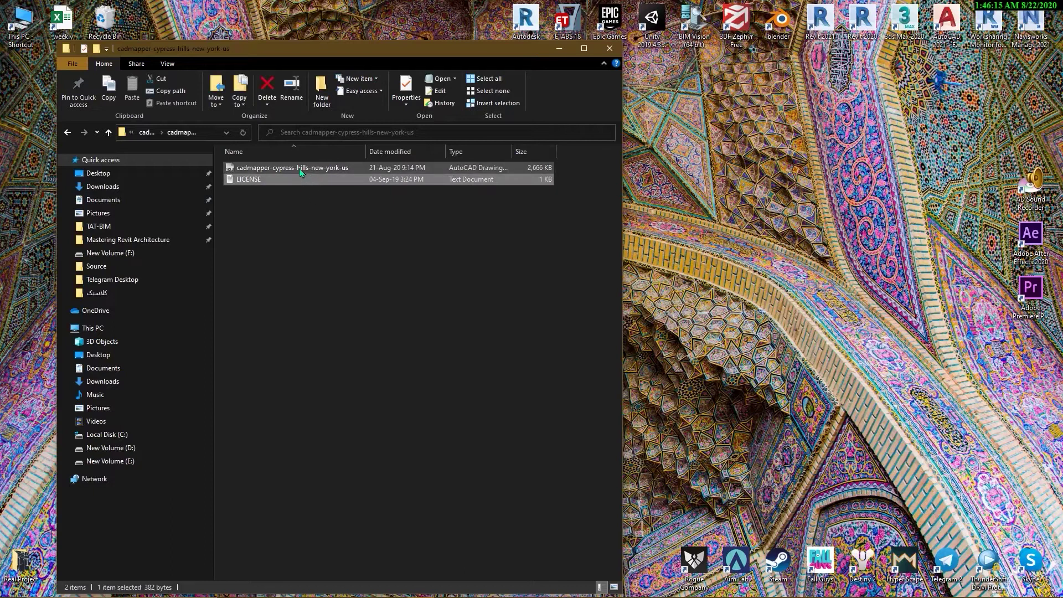
Step: Switch to AutoCAD 2021, load the cadmapper-cypress-hills-new-york-us DXF file from the folder and maximize the window
left_click(174, 591)
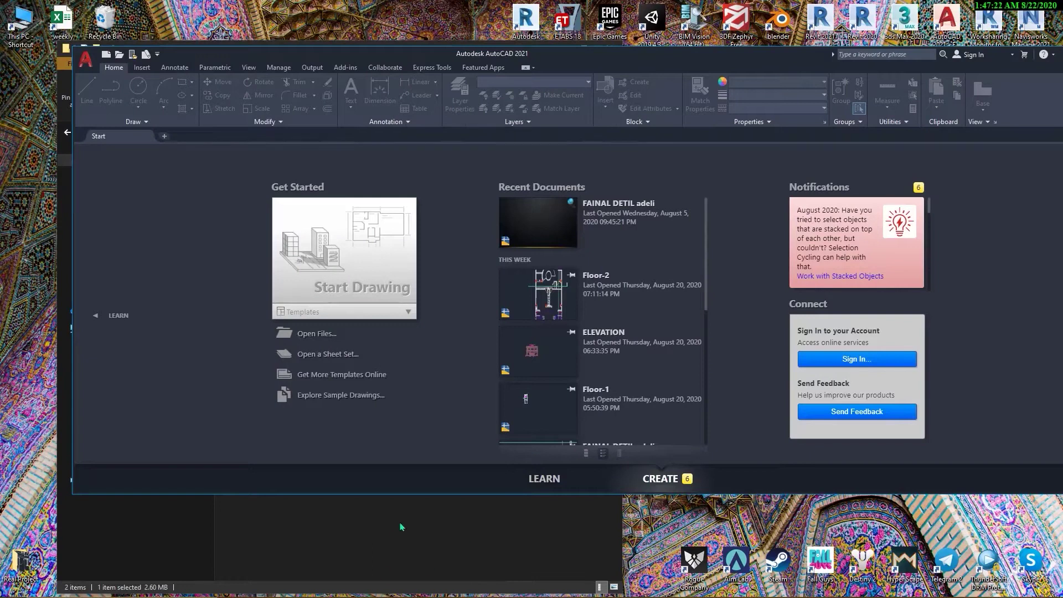
left_click(401, 527)
left_click(290, 152)
key("Down")
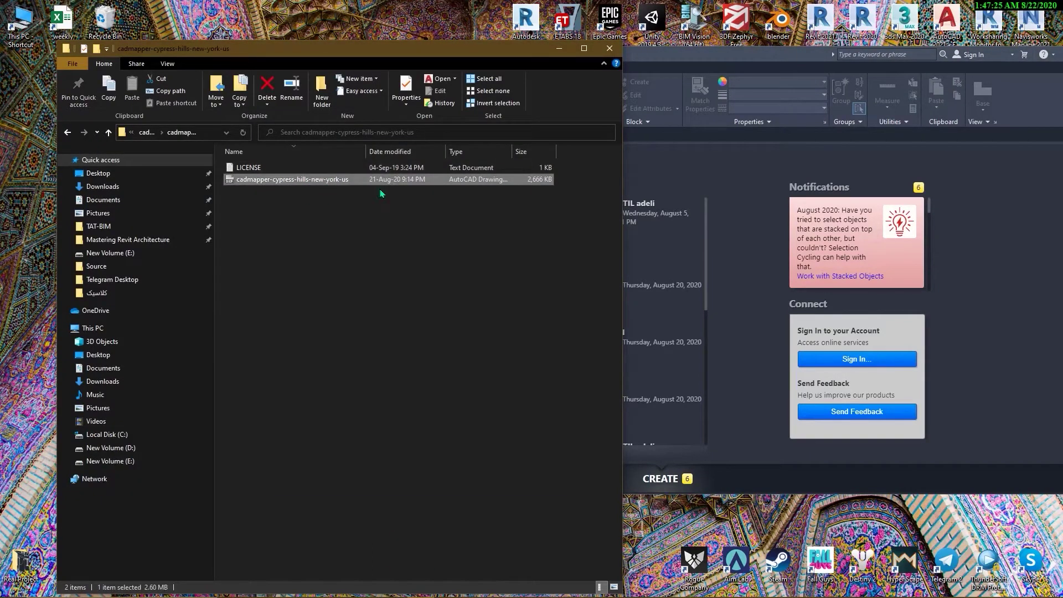
left_click_drag(734, 241, 734, 241)
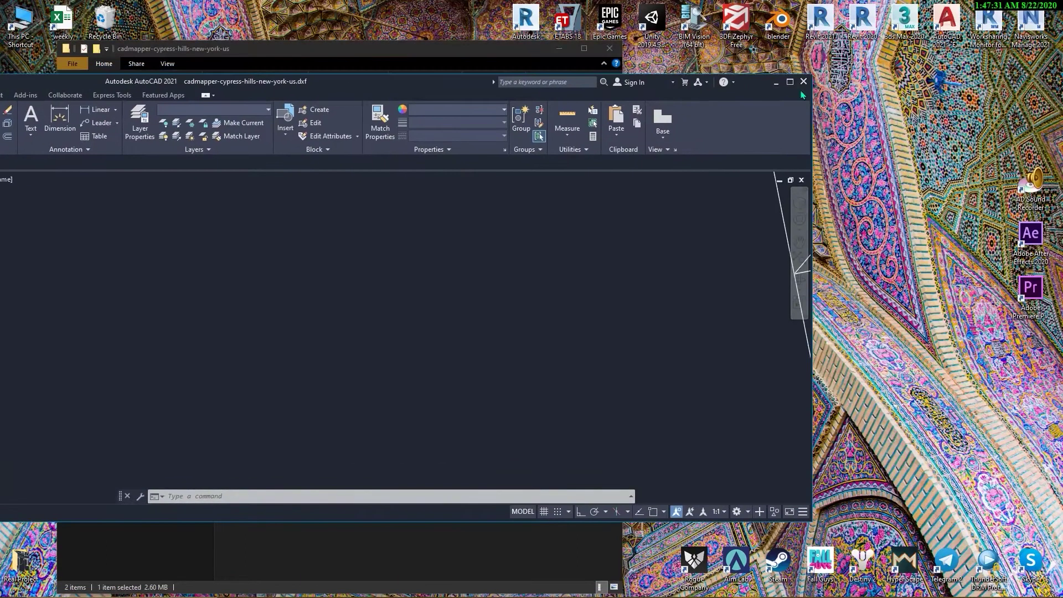
left_click(790, 82)
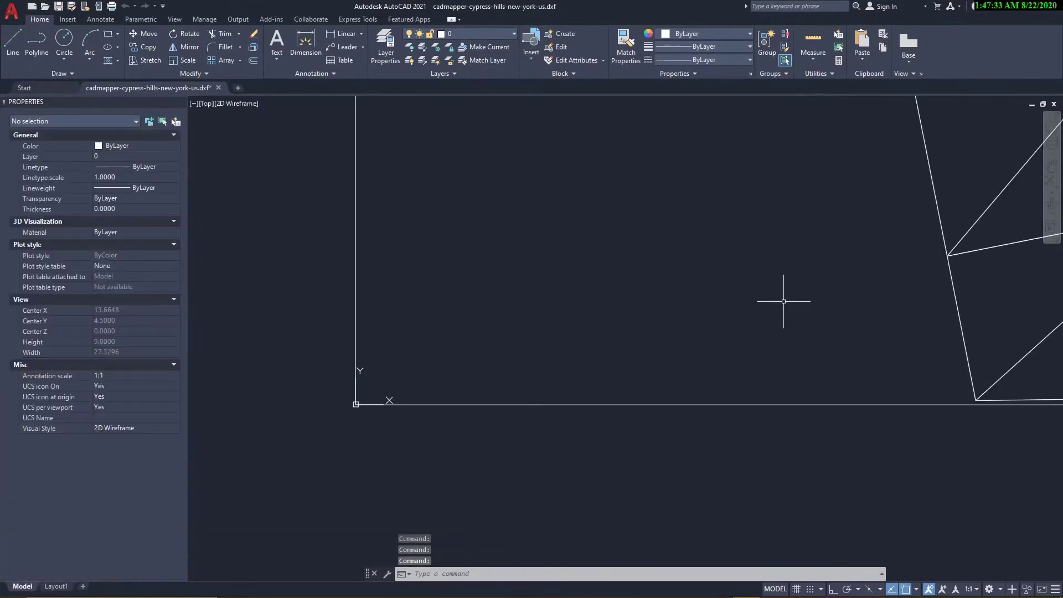
scroll(944, 380, "down", 10)
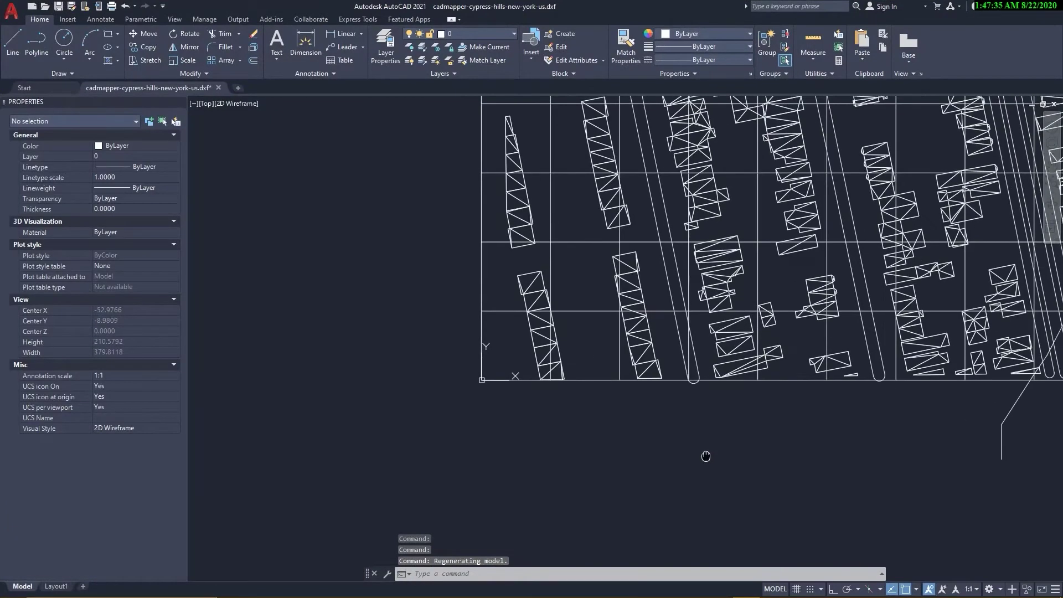
Step: Turn the topography layer on and change the visual style to Shaded with Edges
scroll(845, 334, "down", 3)
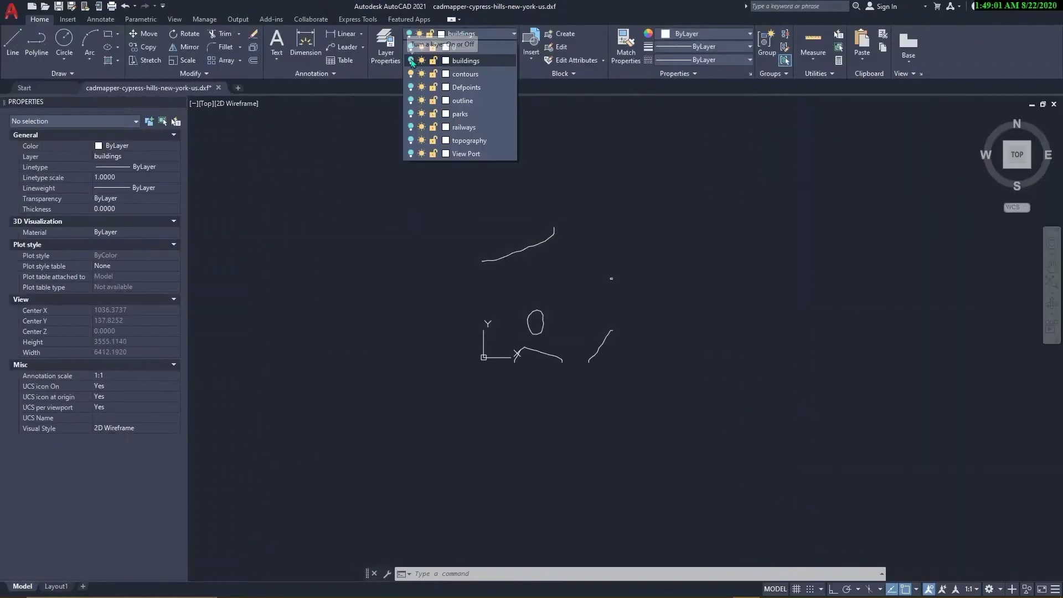
left_click(410, 143)
left_click(661, 283)
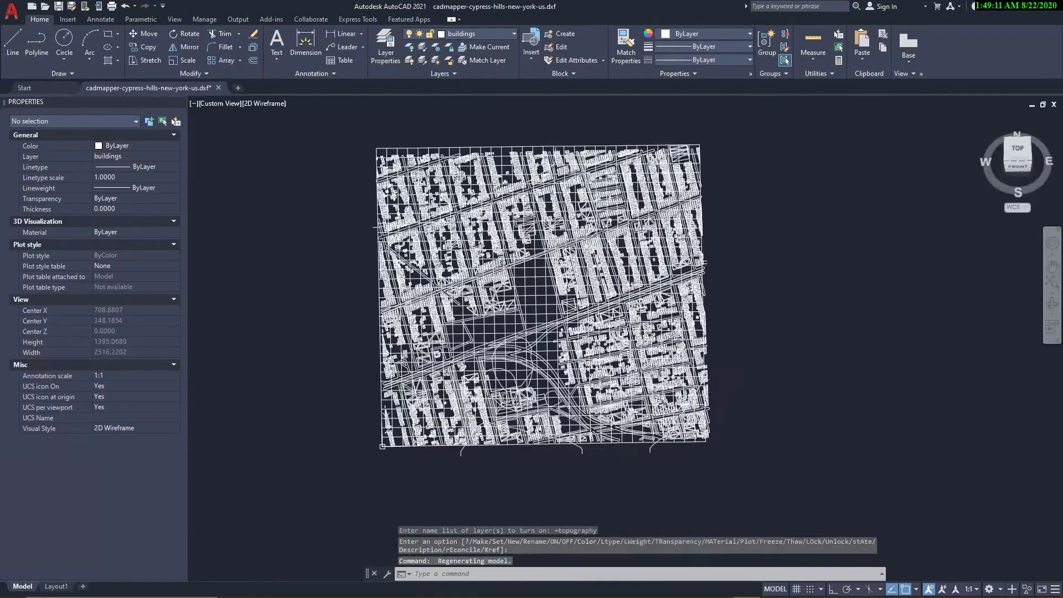
left_click(269, 103)
left_click(310, 189)
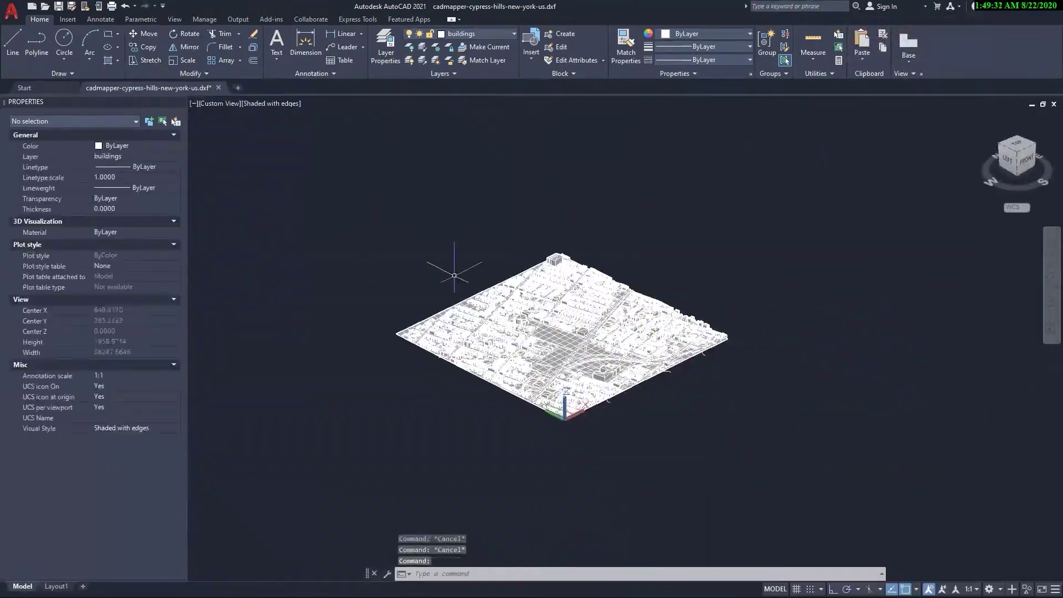
Step: Purge all unused items from the drawing
scroll(353, 223, "up", 2)
type("pu")
key("Return")
left_click(579, 415)
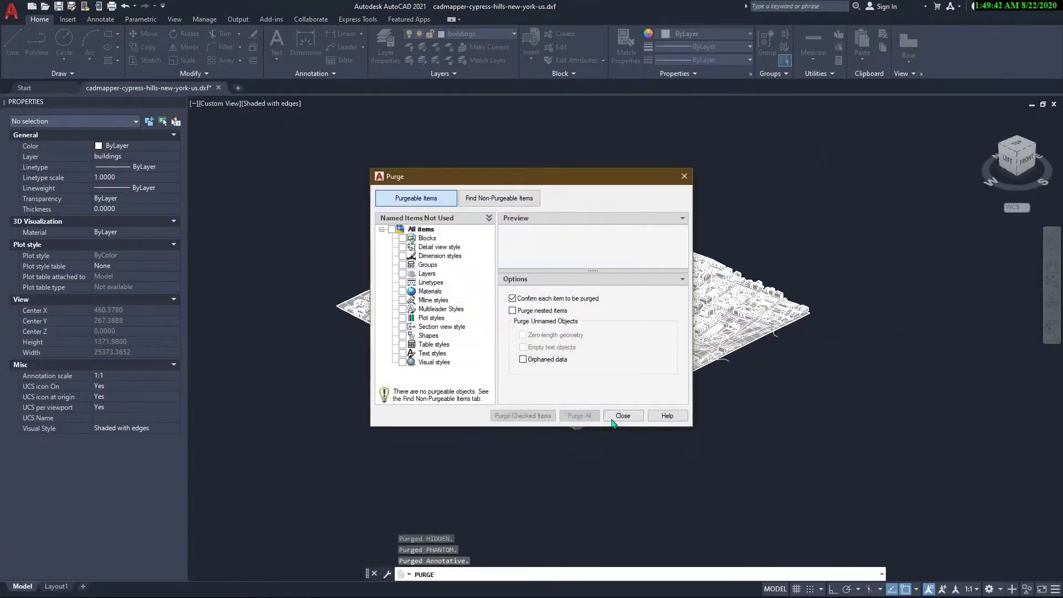
left_click(622, 416)
key("ctrl+a")
left_click(296, 486)
left_click(193, 73)
key("Escape")
key("Escape")
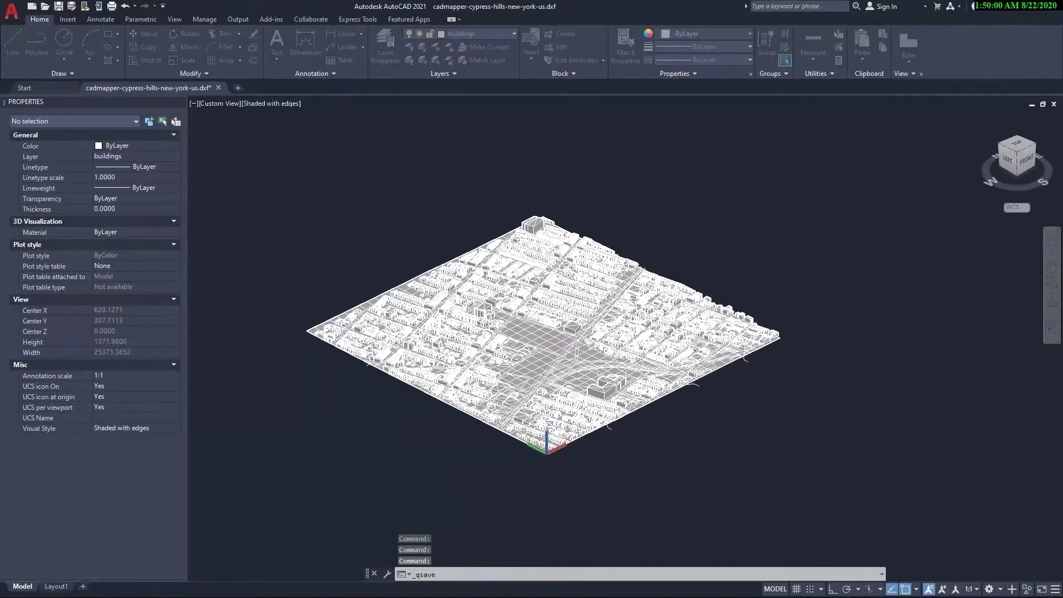
Step: Save the drawing as the DWG file Optimized map in the Automatic Topography in Revit folder
key("ctrl+s")
left_click(421, 252)
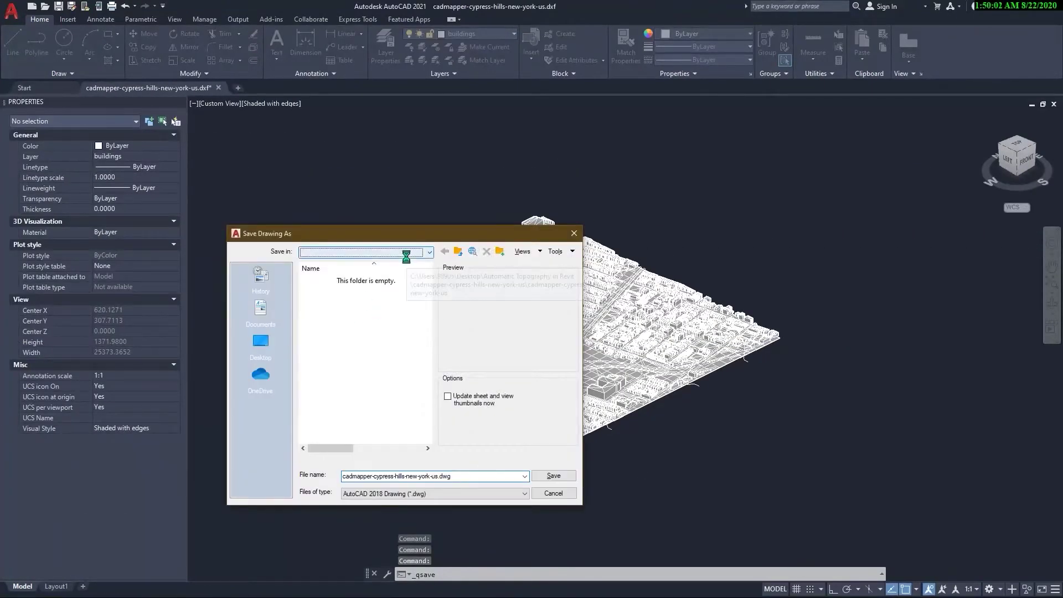
left_click(387, 318)
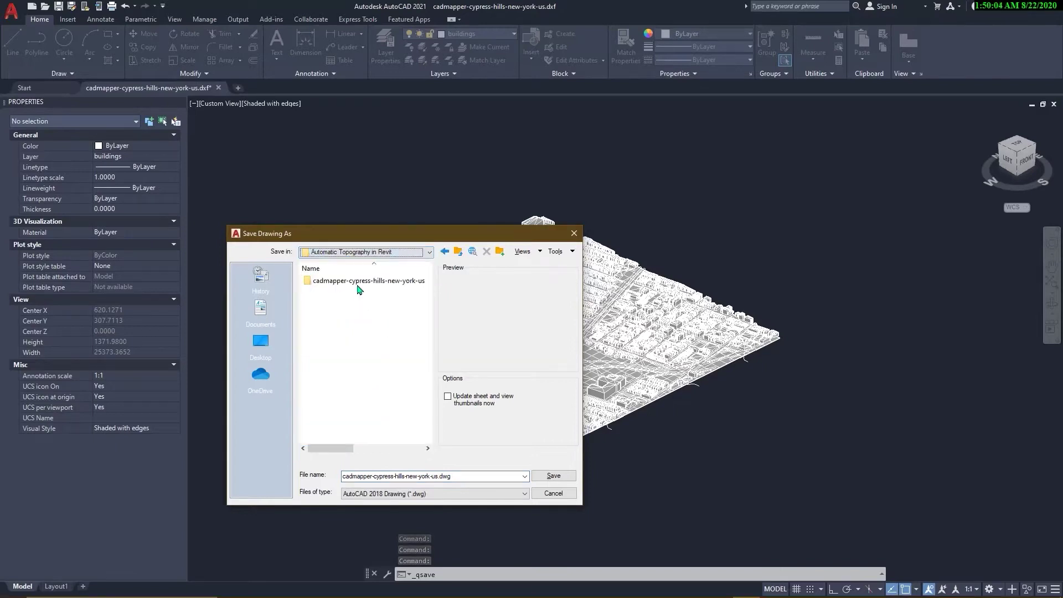
double_click(450, 474)
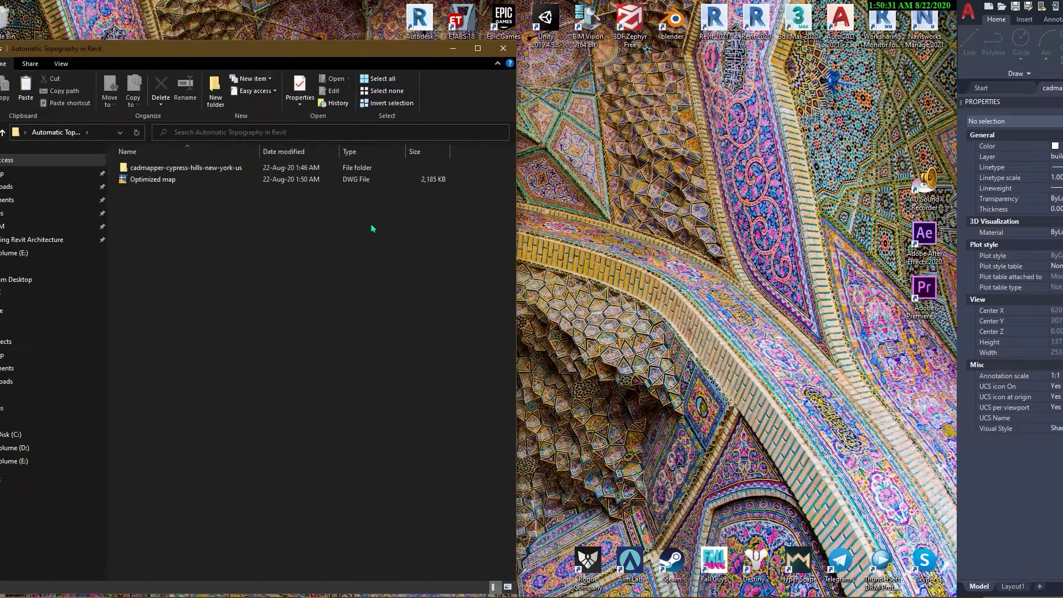
Step: Paste the copied cadmapper-cypress-hills-new-york-us drawing file into the Automatic Topography in Revit folder and delete the subfolder of the same name
right_click(478, 224)
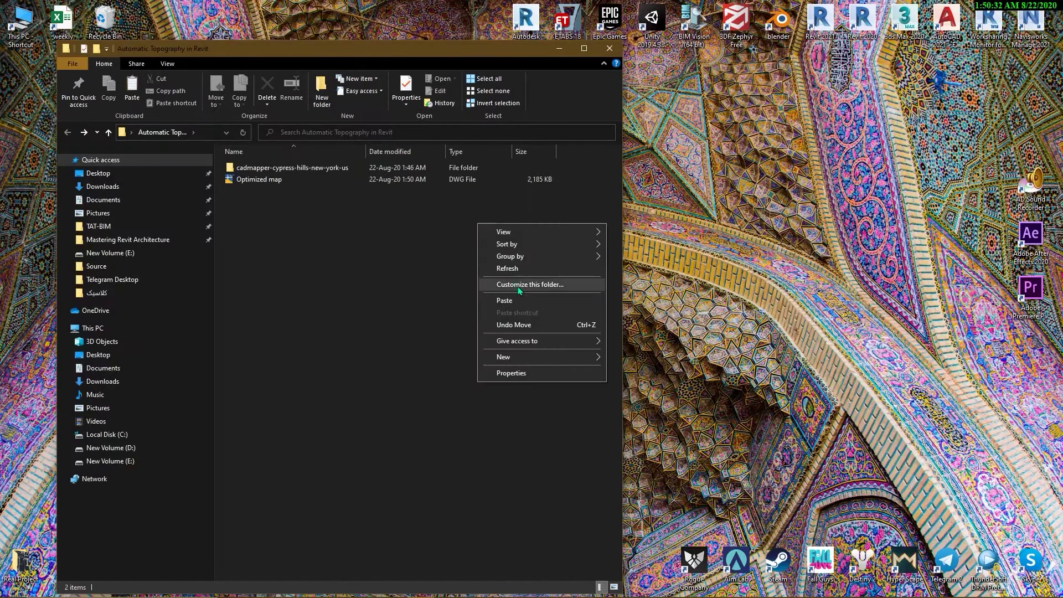
left_click(512, 300)
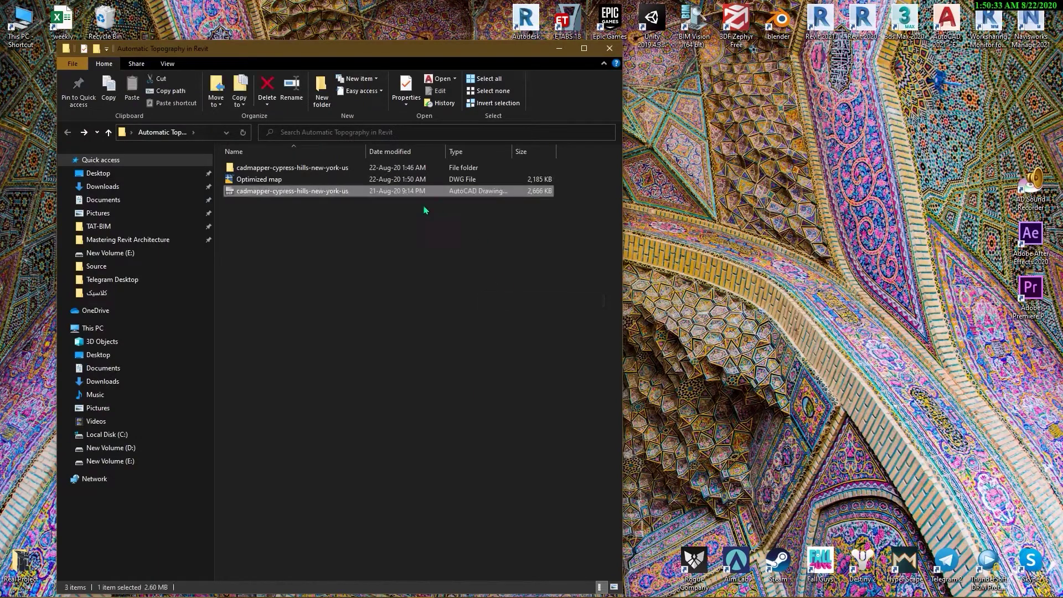
left_click(448, 168)
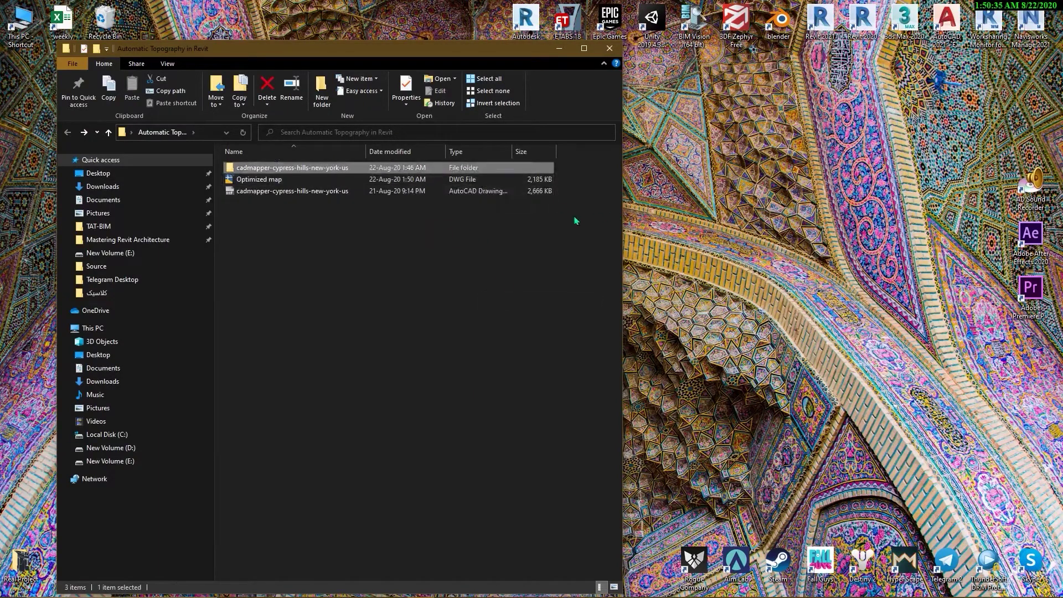
key("Delete")
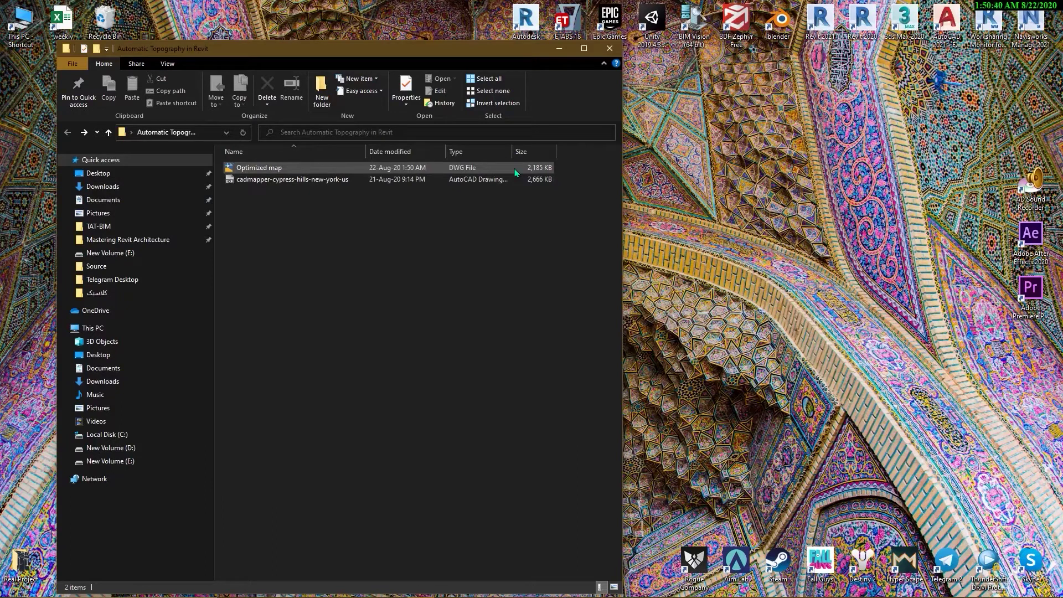
Step: Switch to Revit 2021 and create a new project from a template file
mouse_move(877, 593)
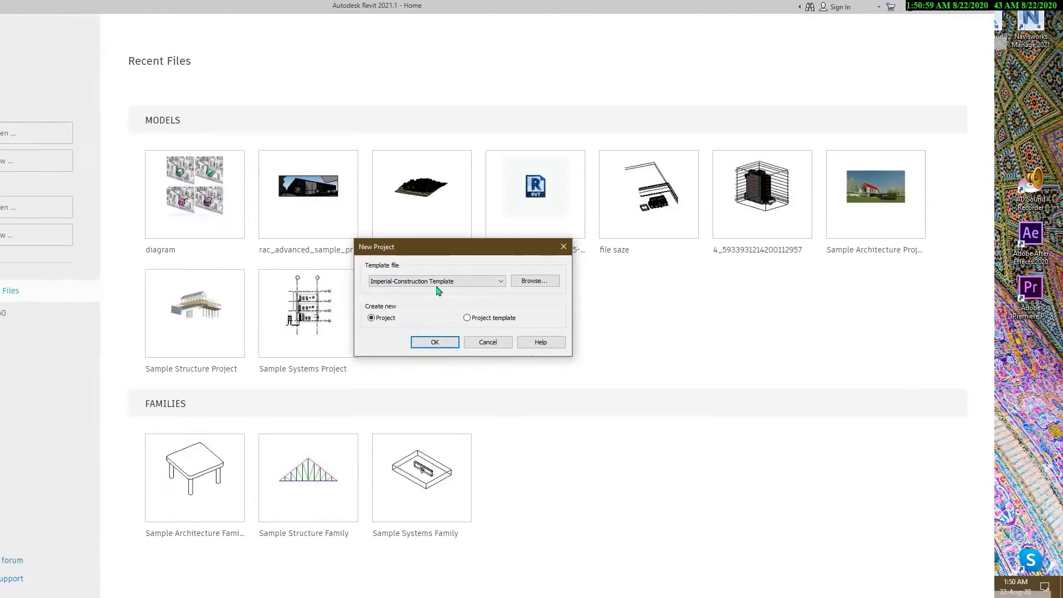
left_click(525, 281)
left_click(498, 334)
left_click(501, 342)
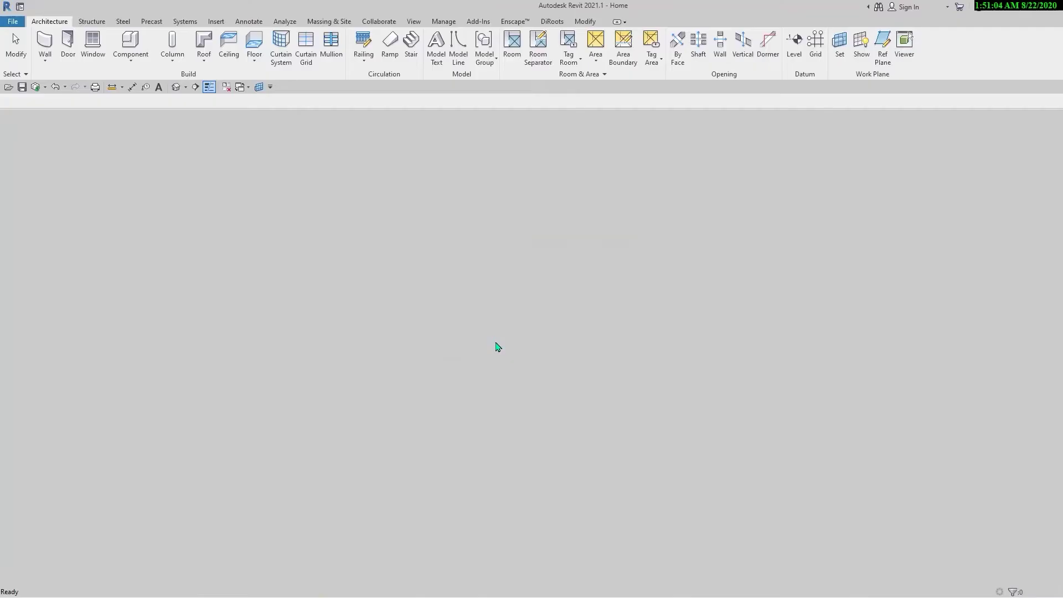
Step: Set the project's length units to meters with 2 decimal places
key("u")
key("n")
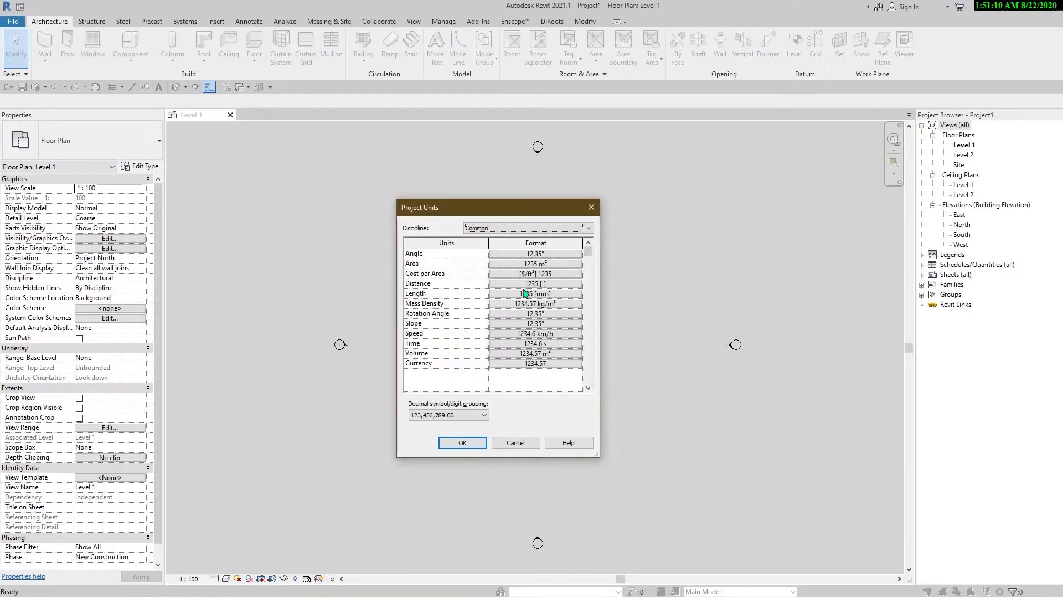
left_click(522, 293)
left_click(530, 274)
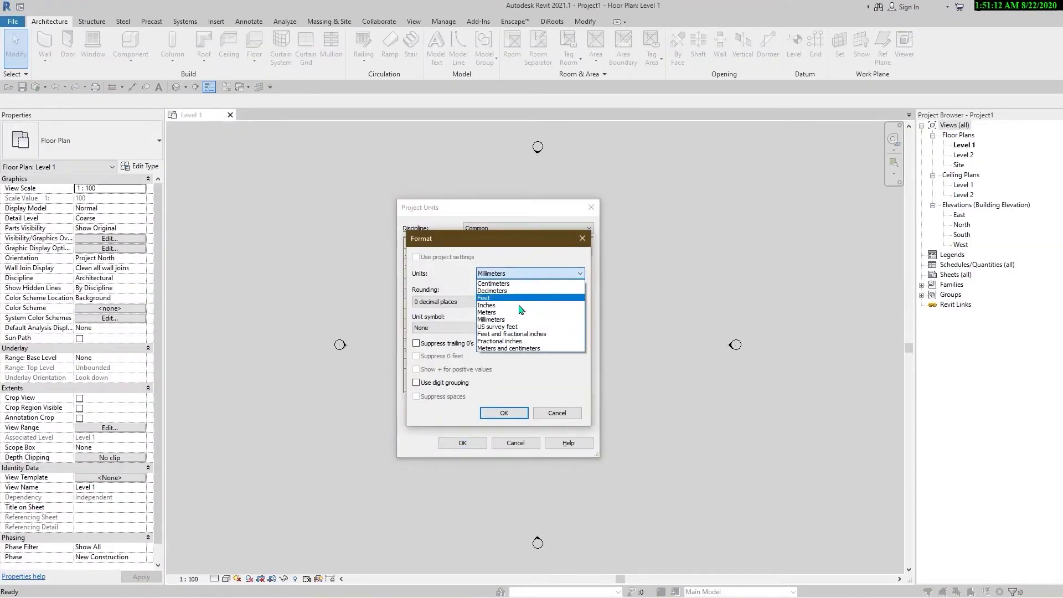
left_click(489, 308)
left_click(450, 301)
left_click(449, 329)
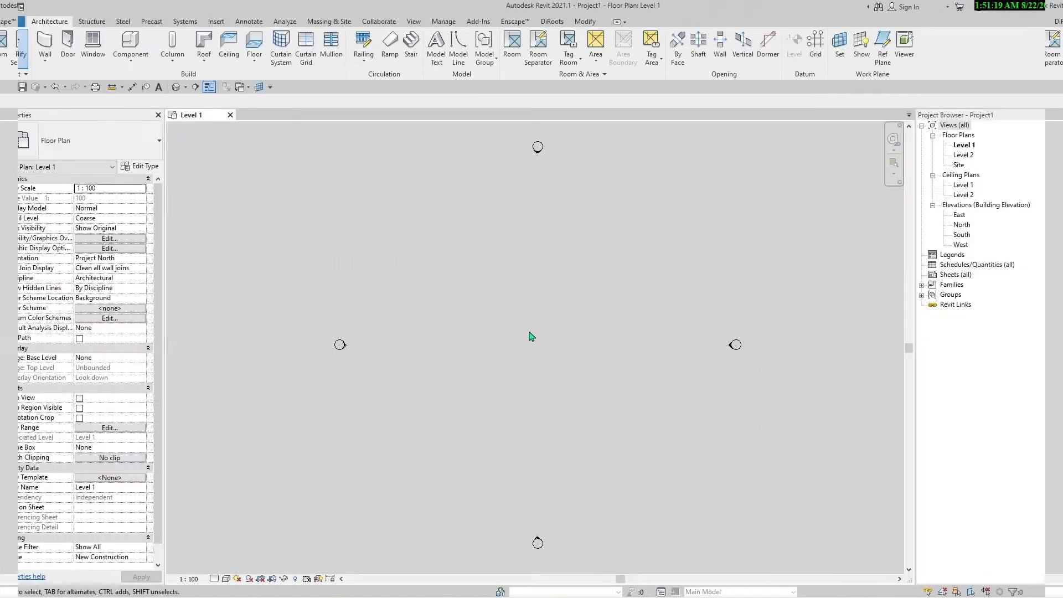
Step: Start a CAD import in the 3D view, keep the DWG file type and choose Optimized map from the Automatic Topography in Revit folder
scroll(491, 380, "up", 2)
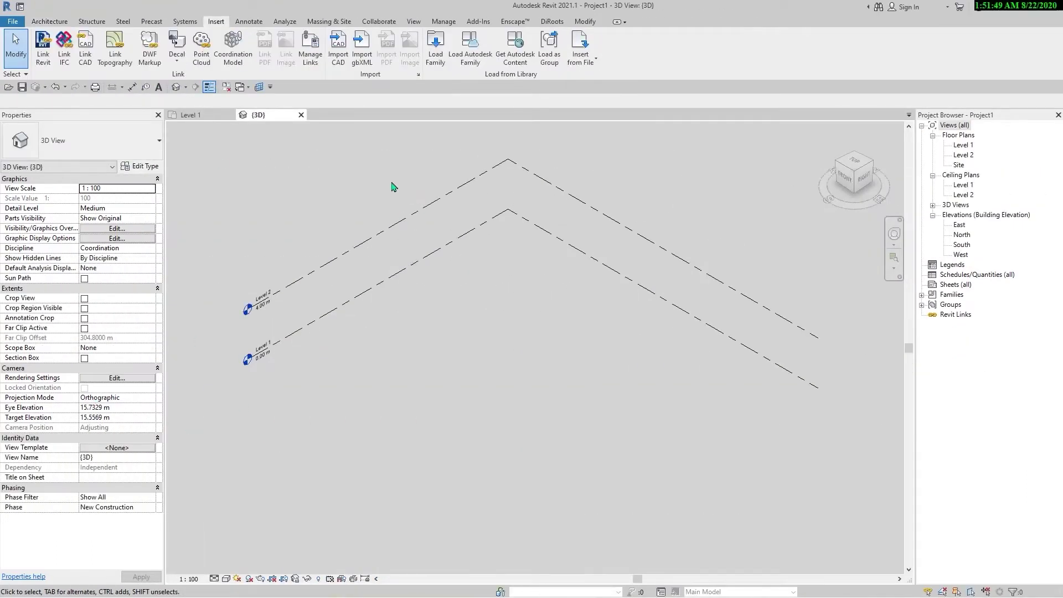
left_click(338, 47)
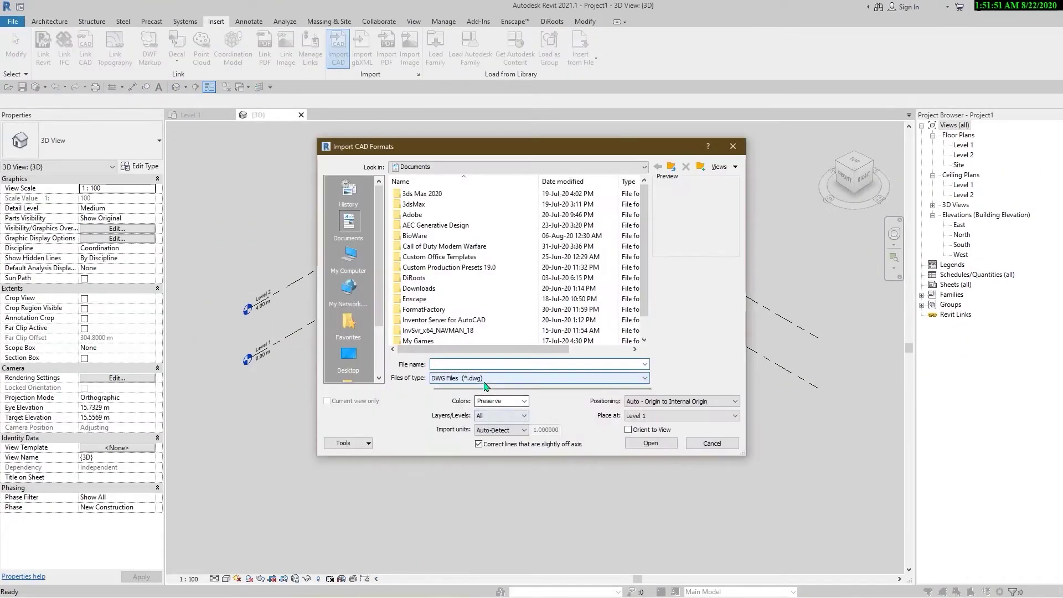
left_click(484, 382)
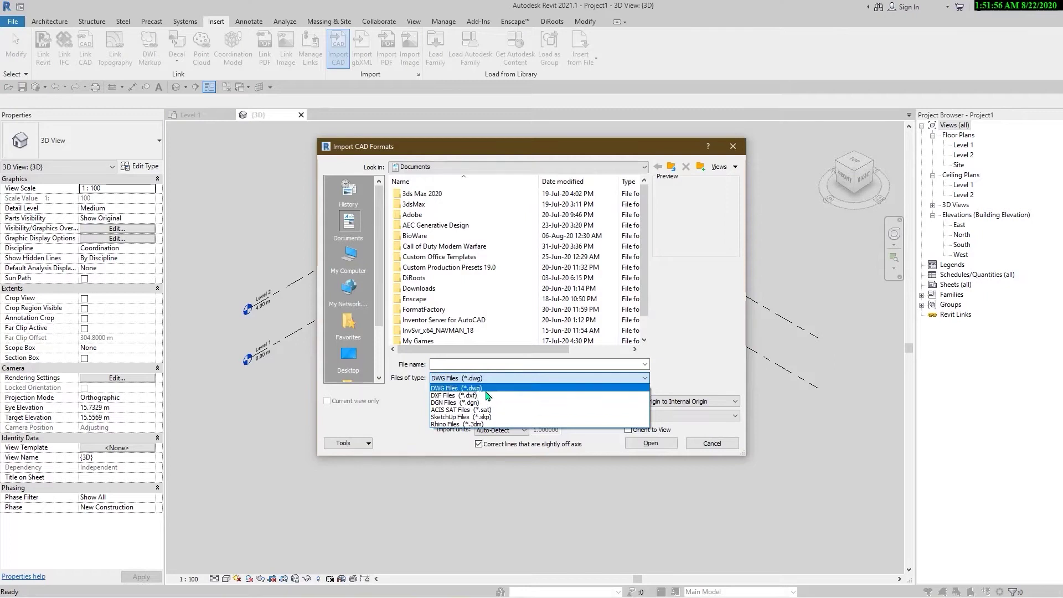
left_click(481, 386)
scroll(473, 258, "down", 1)
left_click(348, 357)
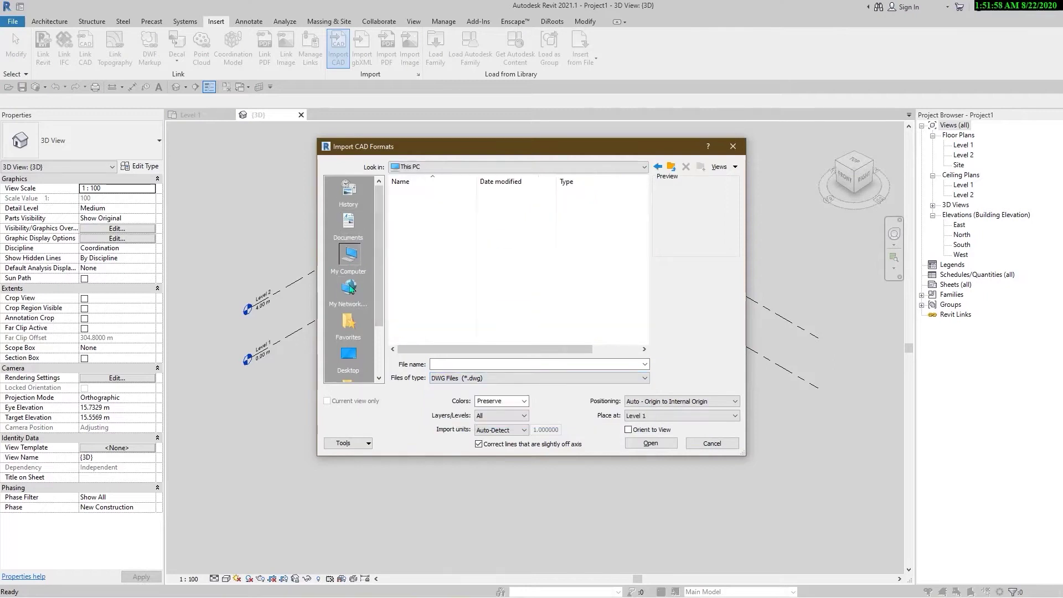
double_click(437, 223)
left_click(435, 194)
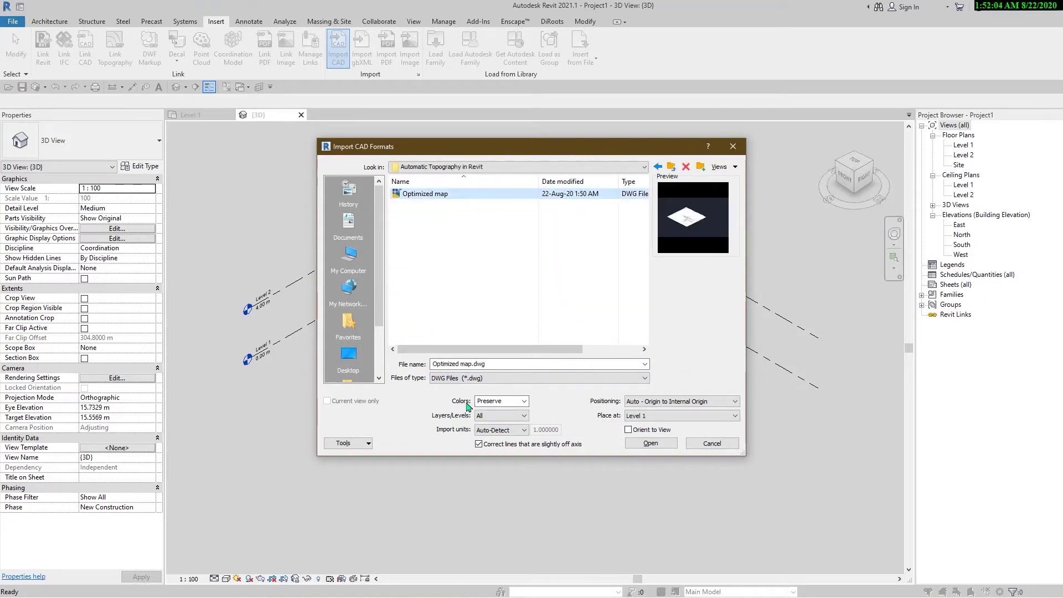